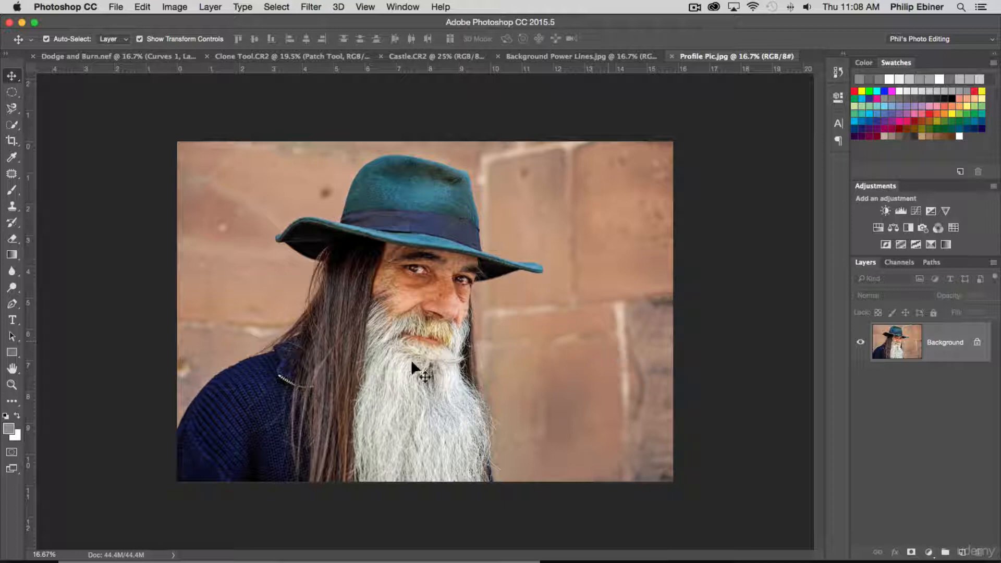
Zoom in to 100% on the man's eyes and nose to examine the skin for blemishes and wrinkles.
key(z)
click(448, 289)
click(454, 303)
click(392, 298)
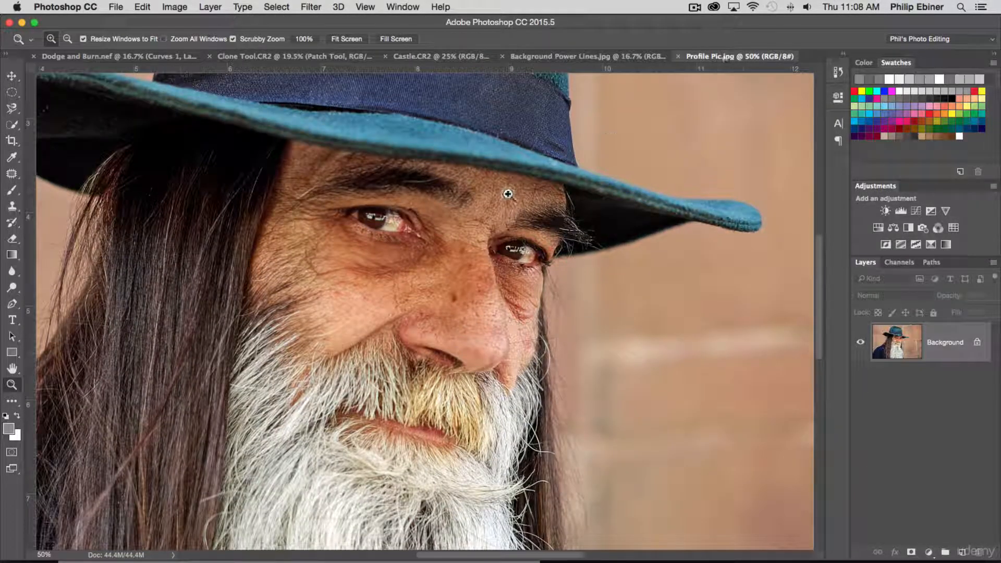
click(316, 327)
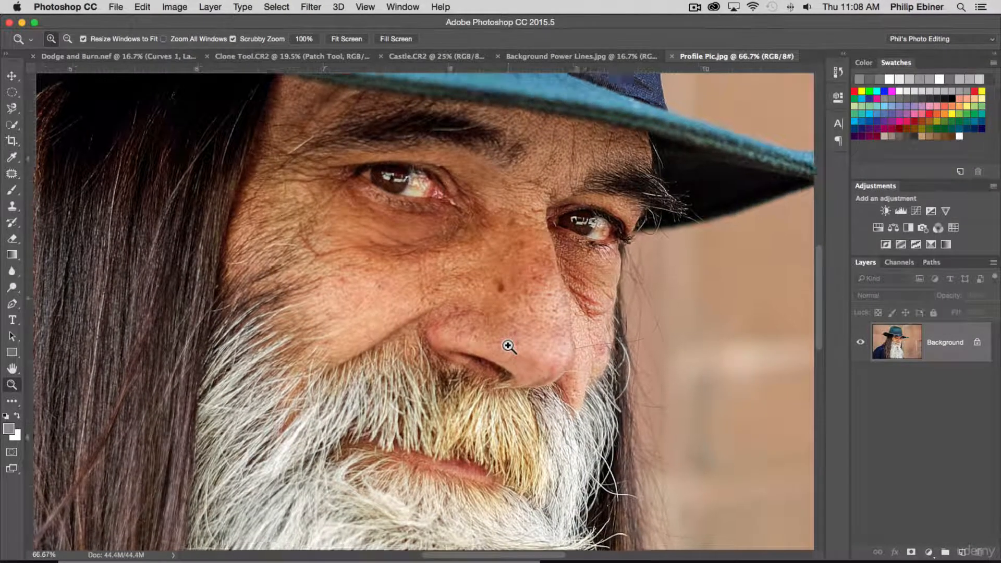
click(510, 345)
scroll(676, 279, up, 3)
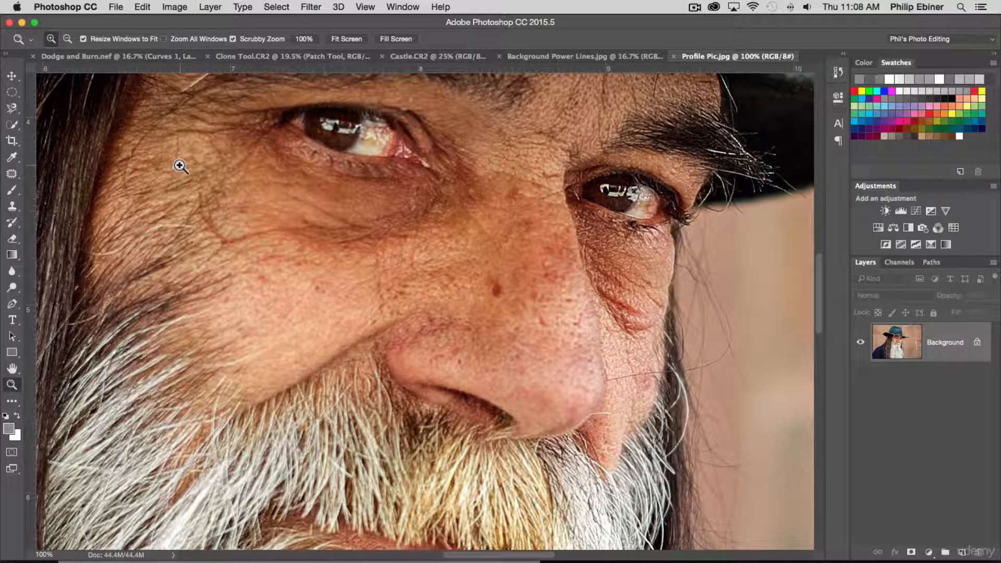
click(11, 207)
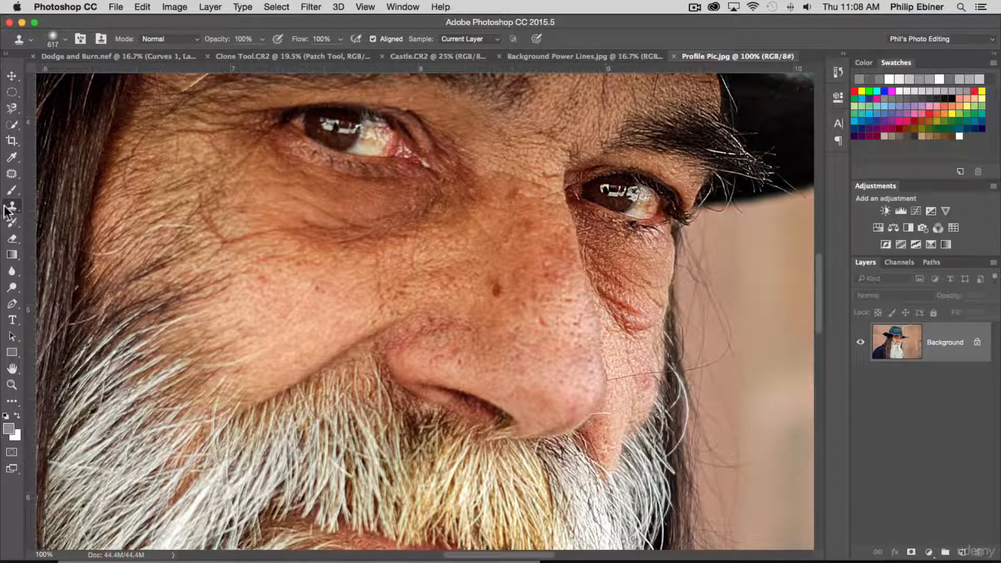
click(12, 210)
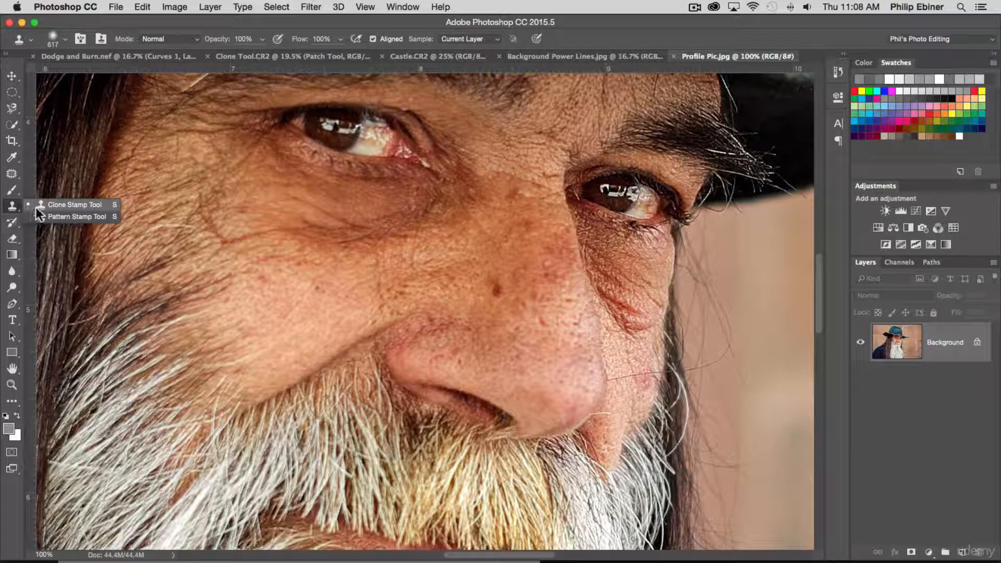
click(12, 207)
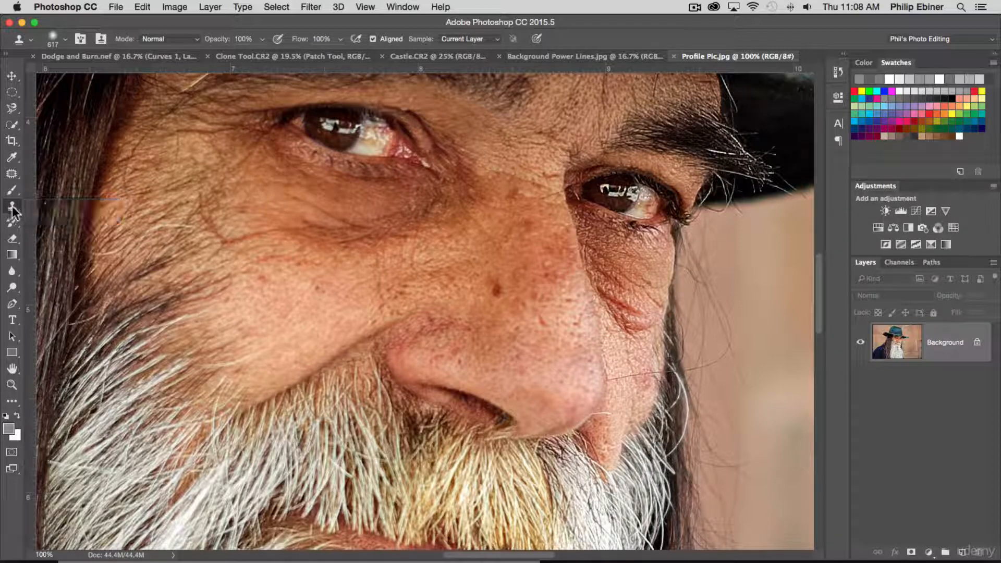
click(13, 175)
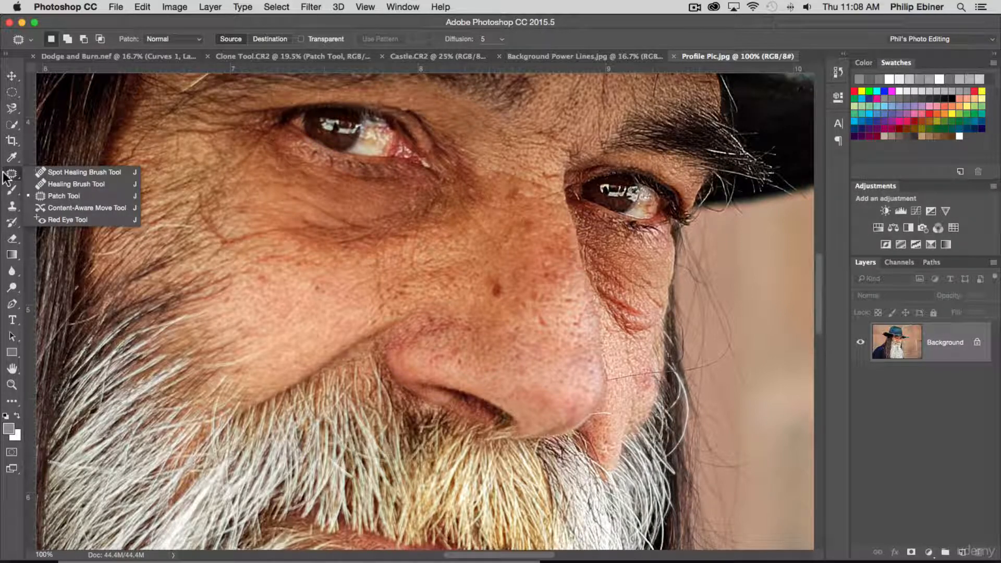
click(5, 176)
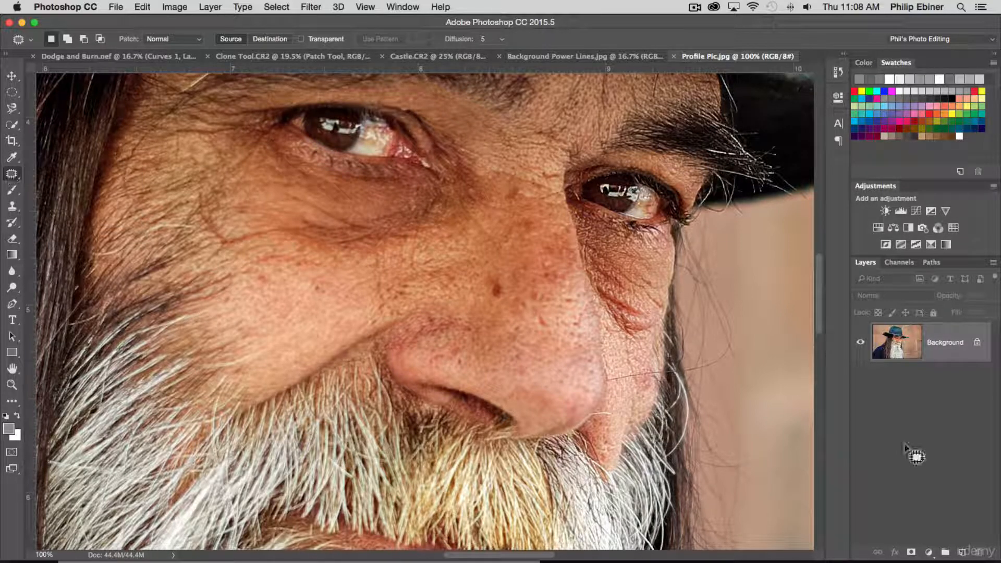
Convert the locked Background into the regular layer Layer 0 and duplicate it.
double_click(947, 342)
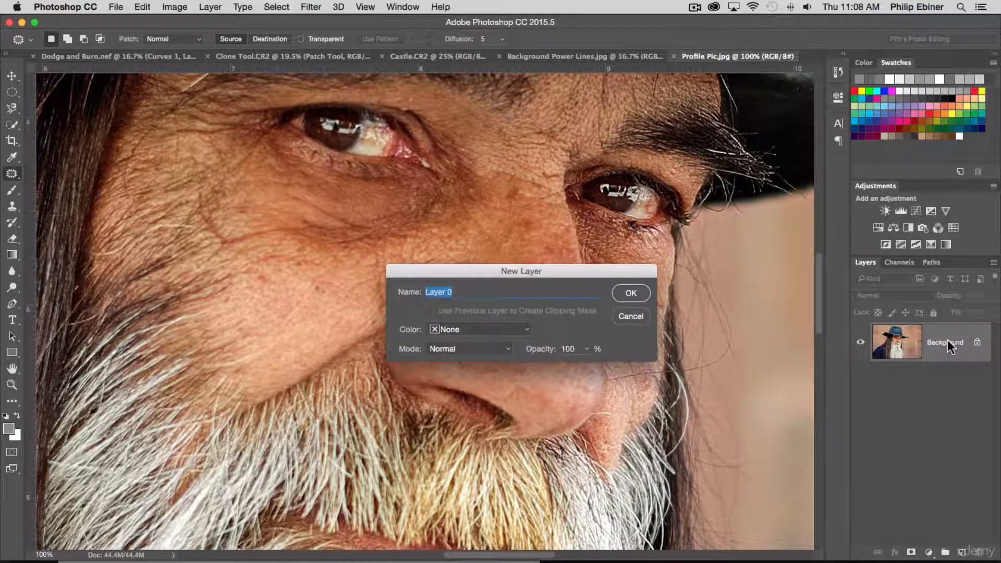
click(631, 293)
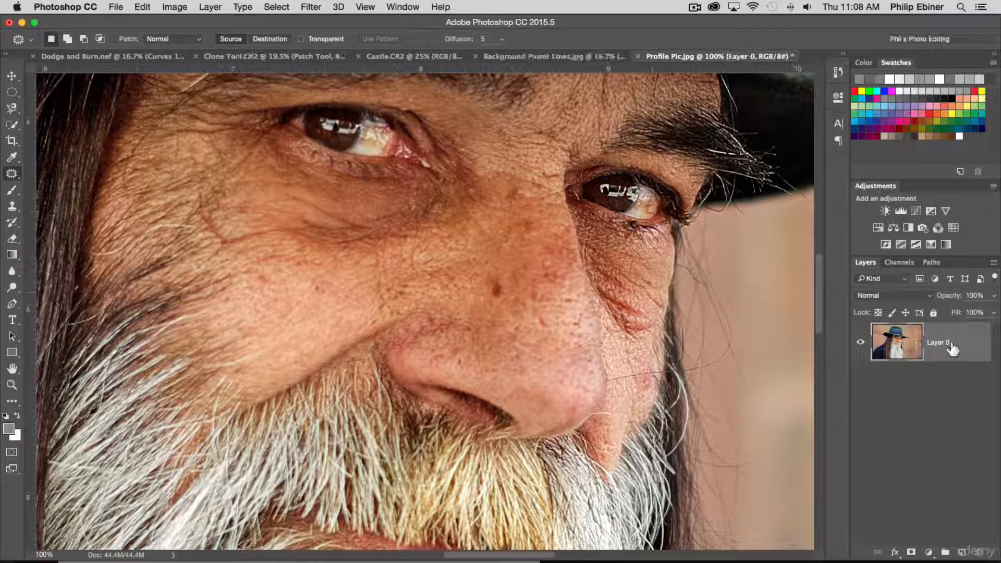
drag(950, 347, 962, 552)
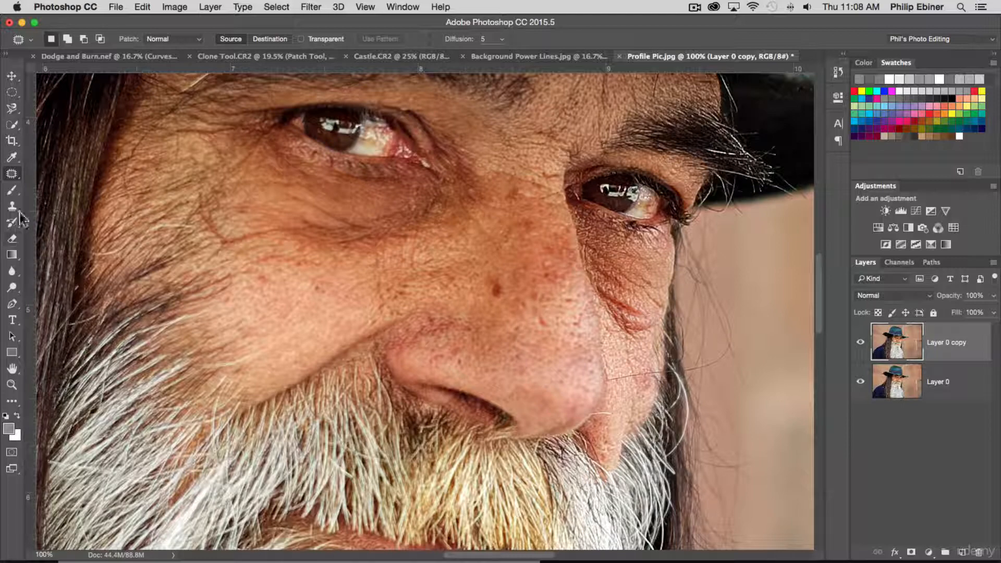
Remove the dark mole on the nose with the Content-Aware Spot Healing Brush.
click(16, 178)
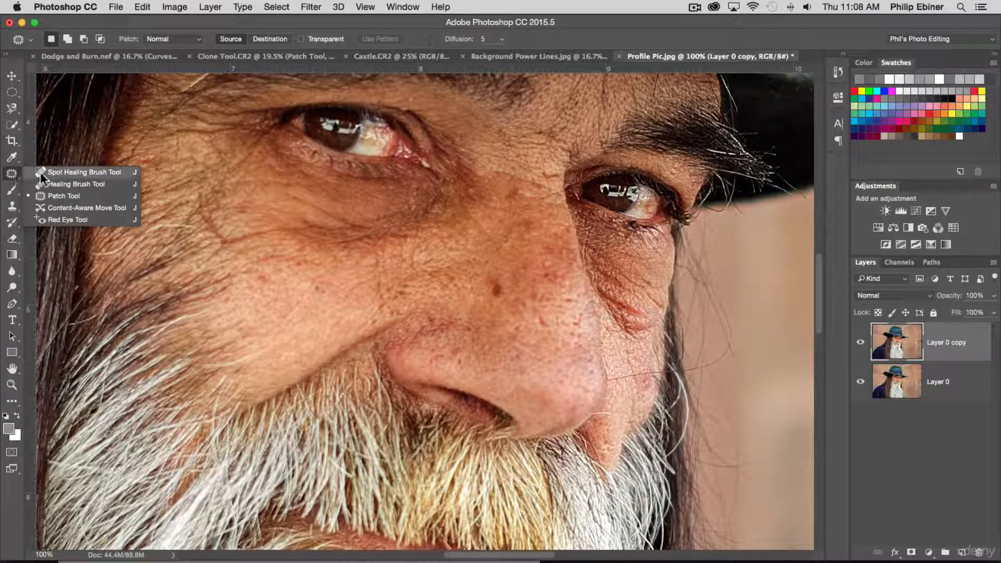
click(70, 172)
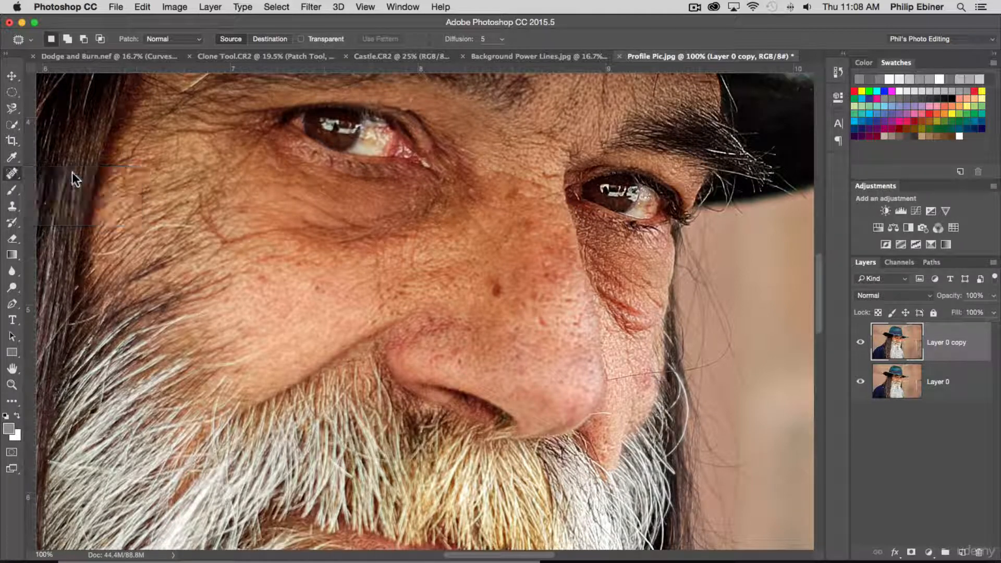
click(500, 290)
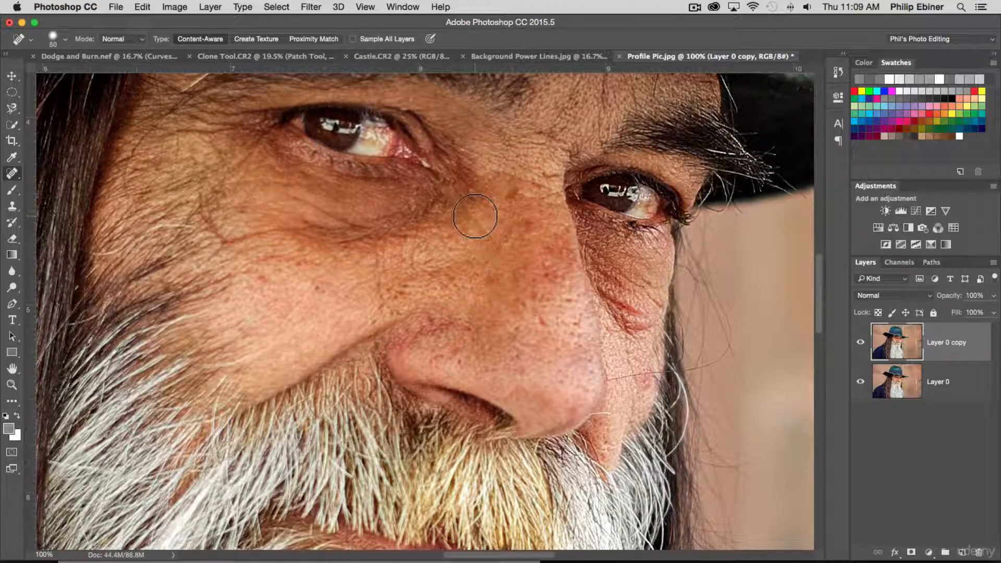
Heal the wrinkles below the man's right eye and at its outer corner with the 50 px Spot Healing Brush.
click(447, 231)
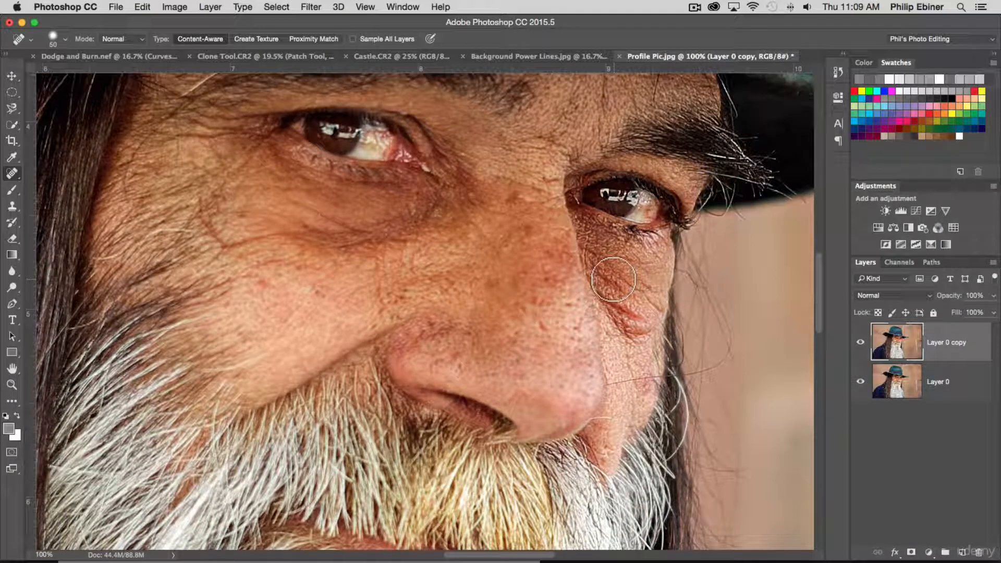
mouse_move(381, 208)
mouse_down()
mouse_move(319, 207)
mouse_move(359, 211)
mouse_up()
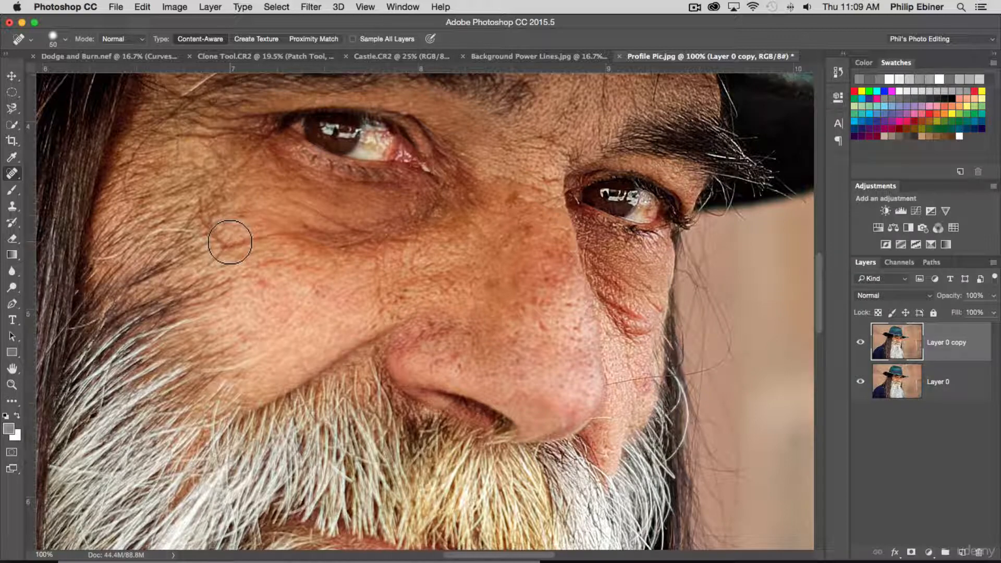
mouse_move(232, 239)
mouse_down()
mouse_move(356, 239)
mouse_move(292, 210)
mouse_up()
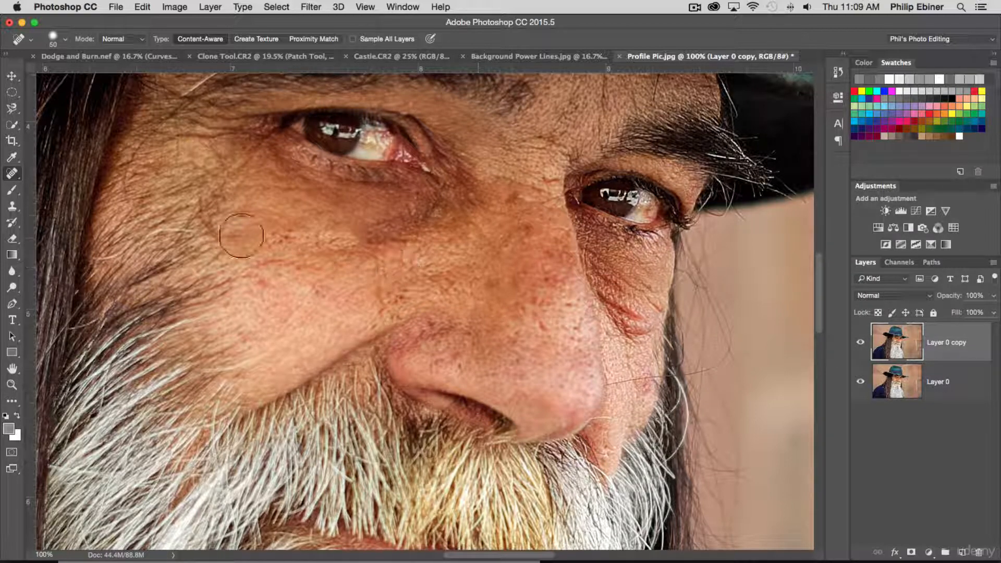
drag(217, 223, 245, 239)
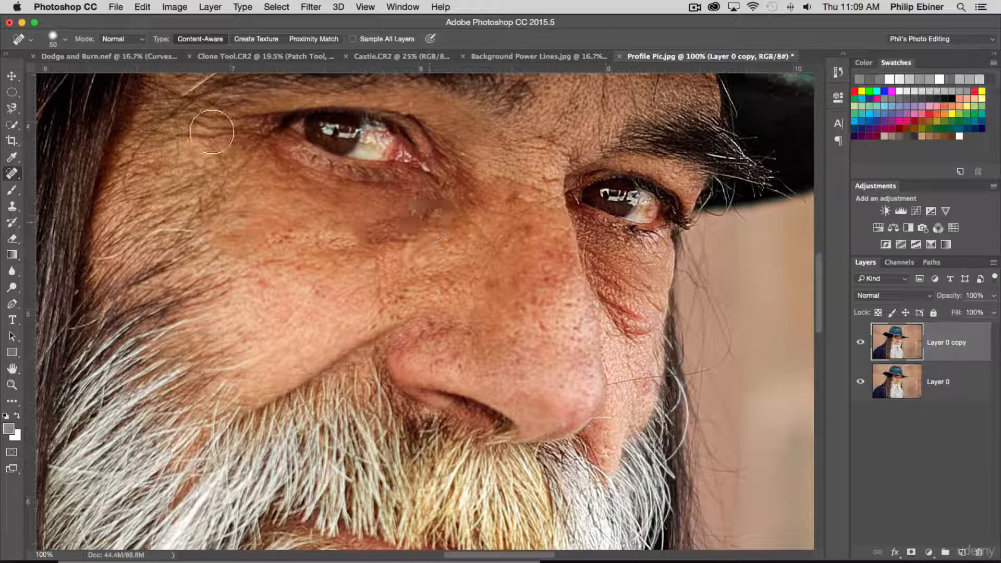
click(194, 128)
click(216, 130)
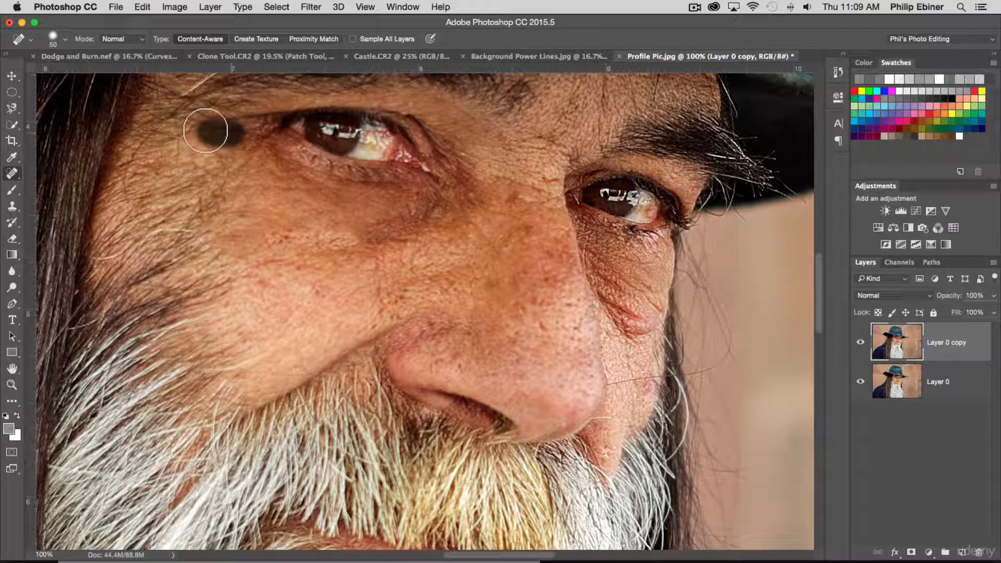
Heal the red creases and wrinkles under the man's left eye and down the cheek beside the nose.
mouse_move(608, 268)
mouse_down()
mouse_move(642, 324)
mouse_move(622, 310)
mouse_move(629, 327)
mouse_move(650, 330)
mouse_move(596, 256)
mouse_move(615, 304)
mouse_move(661, 302)
mouse_up()
mouse_move(618, 263)
mouse_down()
mouse_move(699, 308)
mouse_move(597, 235)
mouse_up()
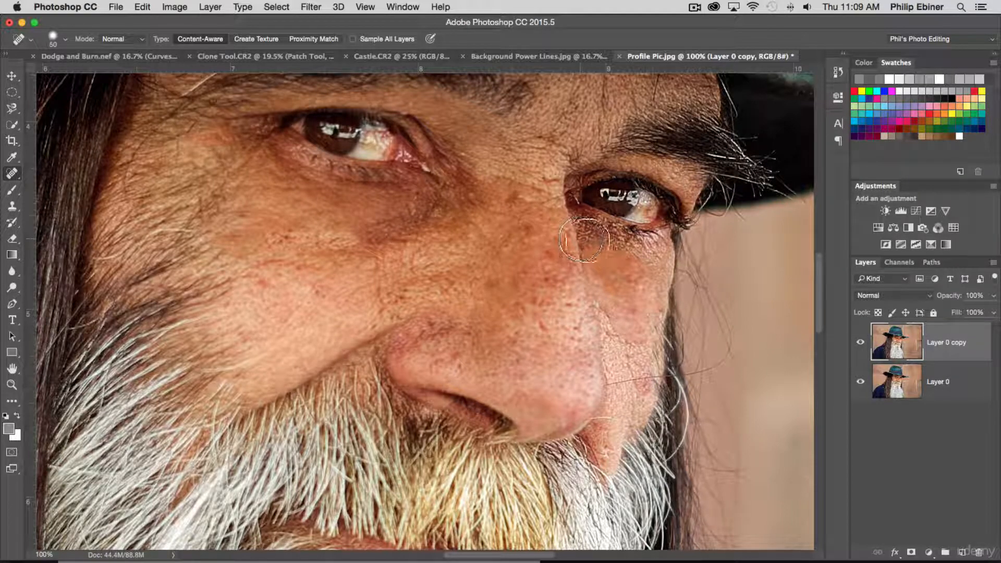
mouse_move(592, 225)
mouse_down()
mouse_move(625, 271)
mouse_move(589, 218)
mouse_move(627, 243)
mouse_move(589, 226)
mouse_move(591, 235)
mouse_move(680, 278)
mouse_move(647, 284)
mouse_up()
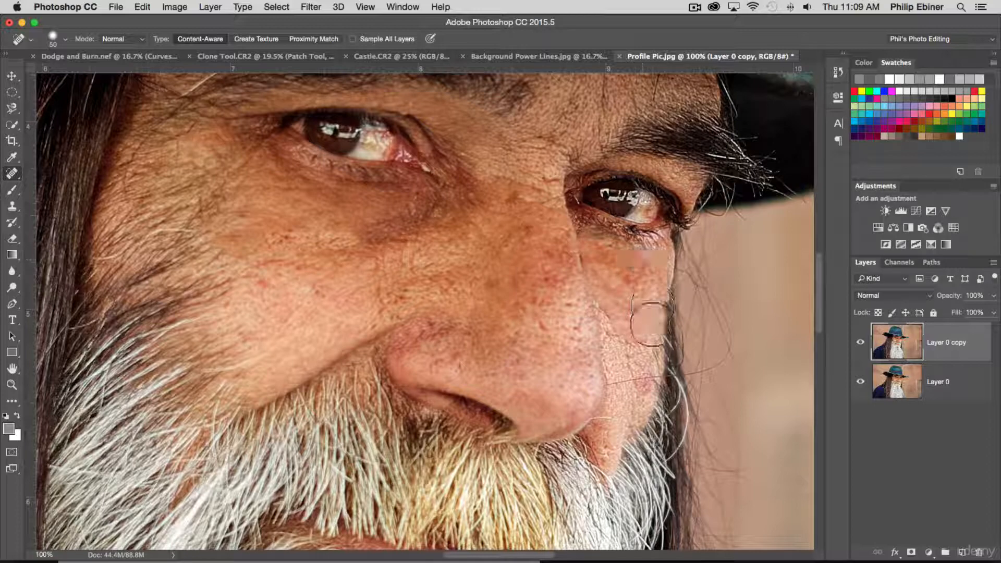
drag(626, 324, 644, 381)
drag(587, 289, 622, 355)
drag(636, 399, 623, 332)
drag(632, 373, 633, 432)
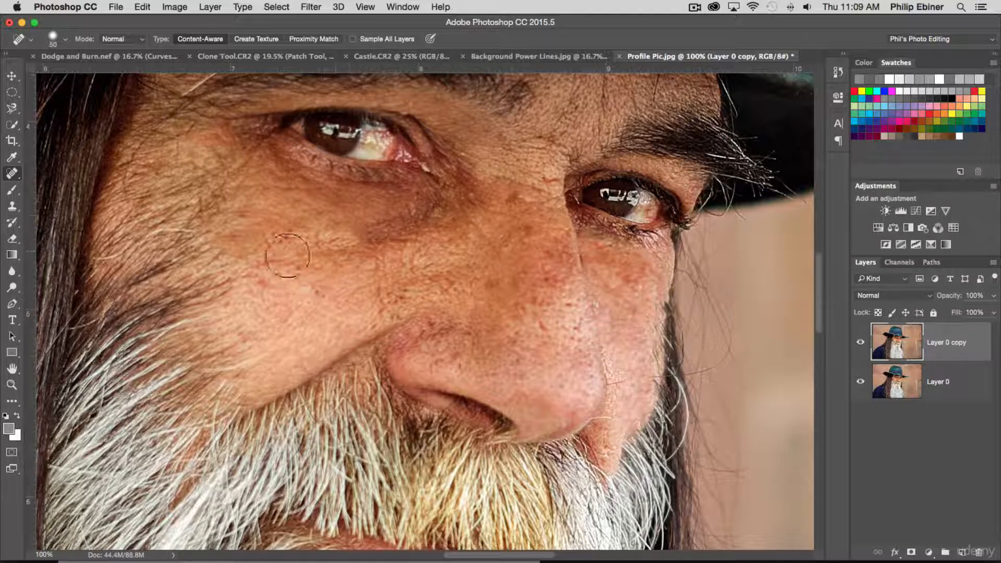
Smooth the bag and lines directly beneath the man's right eye, including both corners and the skin beside the nose bridge.
drag(412, 209, 376, 224)
mouse_move(470, 203)
mouse_down()
mouse_move(467, 161)
mouse_move(450, 150)
mouse_move(456, 160)
mouse_move(445, 135)
mouse_up()
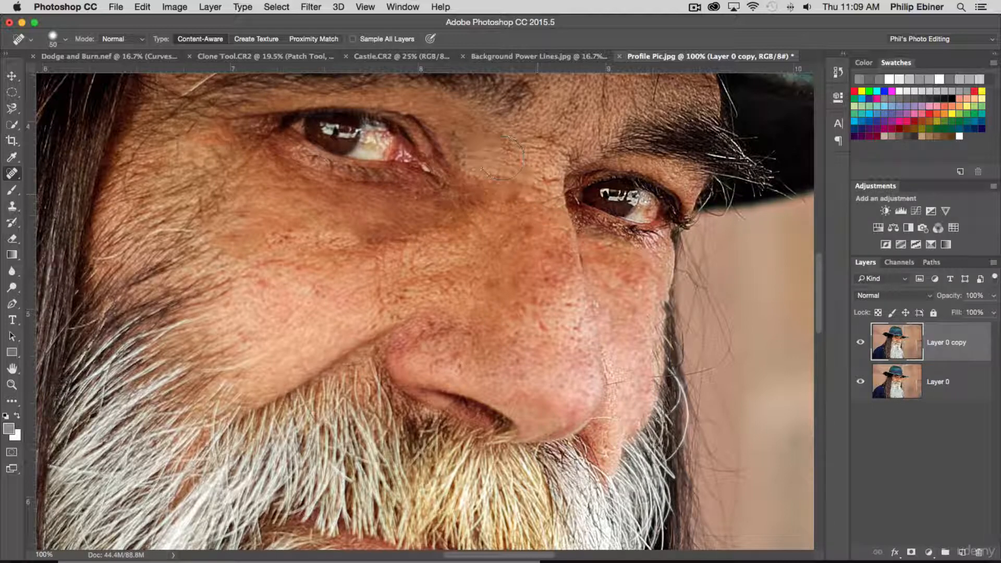
mouse_move(280, 171)
mouse_down()
mouse_move(301, 165)
mouse_move(415, 189)
mouse_up()
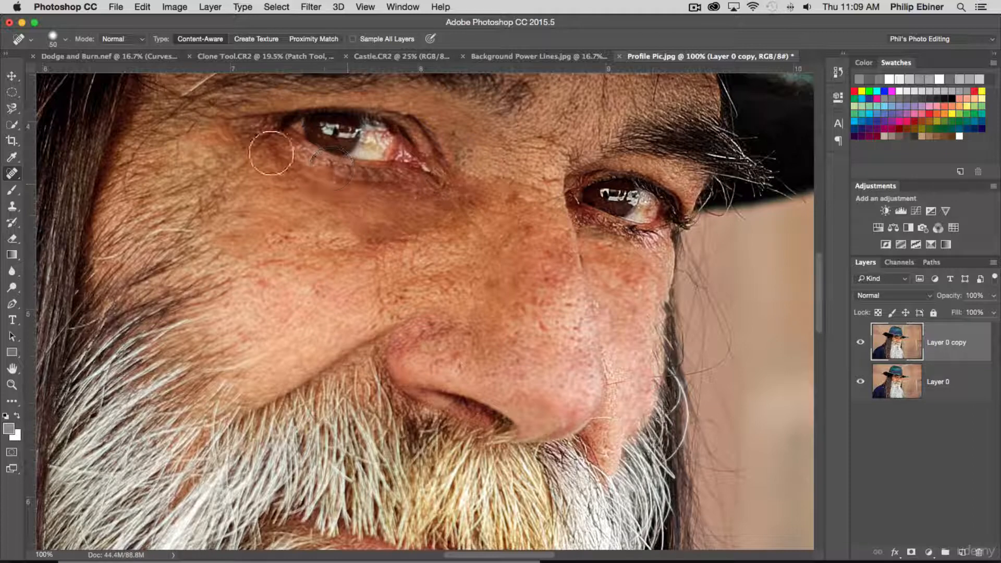
click(248, 148)
drag(249, 148, 320, 180)
mouse_move(377, 195)
mouse_down()
mouse_move(369, 190)
mouse_move(384, 174)
mouse_move(402, 188)
mouse_up()
click(465, 200)
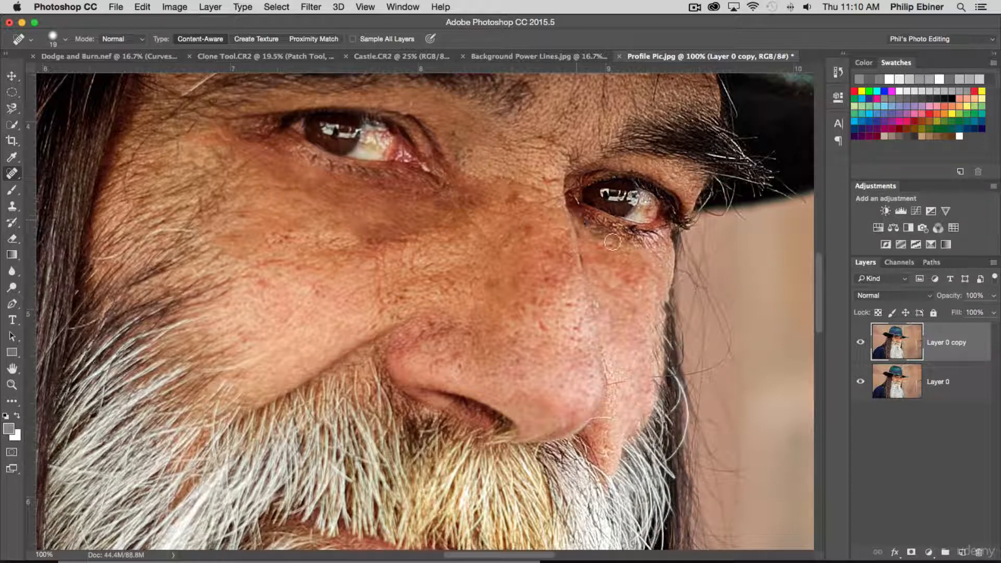
Heal the fine lines under the left eye, across the nose bridge and between the eyebrows with a 19 px brush.
mouse_move(577, 230)
mouse_down()
mouse_move(580, 243)
mouse_move(618, 236)
mouse_up()
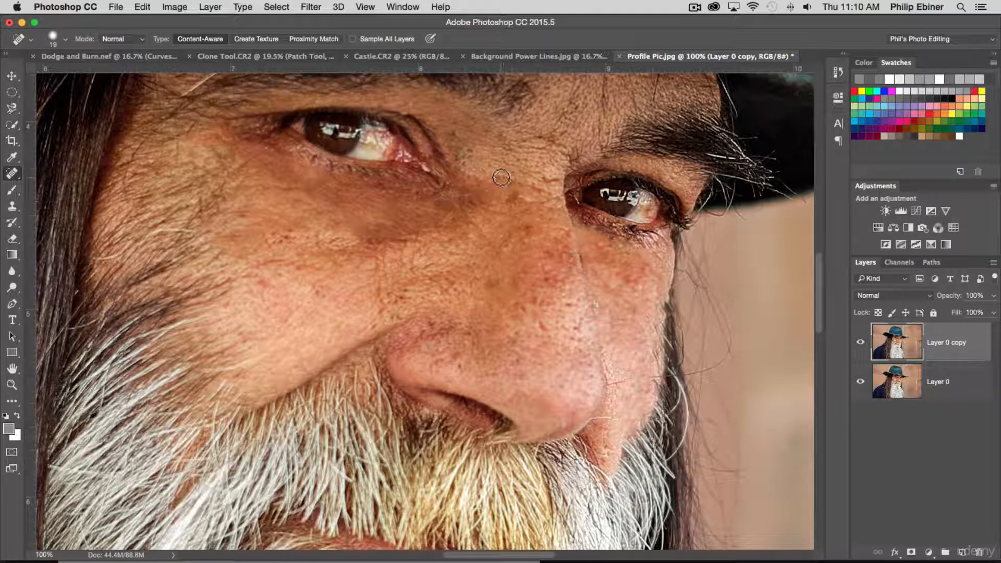
drag(502, 178, 555, 194)
drag(583, 216, 598, 216)
drag(467, 206, 484, 242)
drag(466, 199, 513, 216)
mouse_move(442, 102)
mouse_down()
mouse_move(477, 128)
mouse_move(568, 149)
mouse_move(562, 129)
mouse_up()
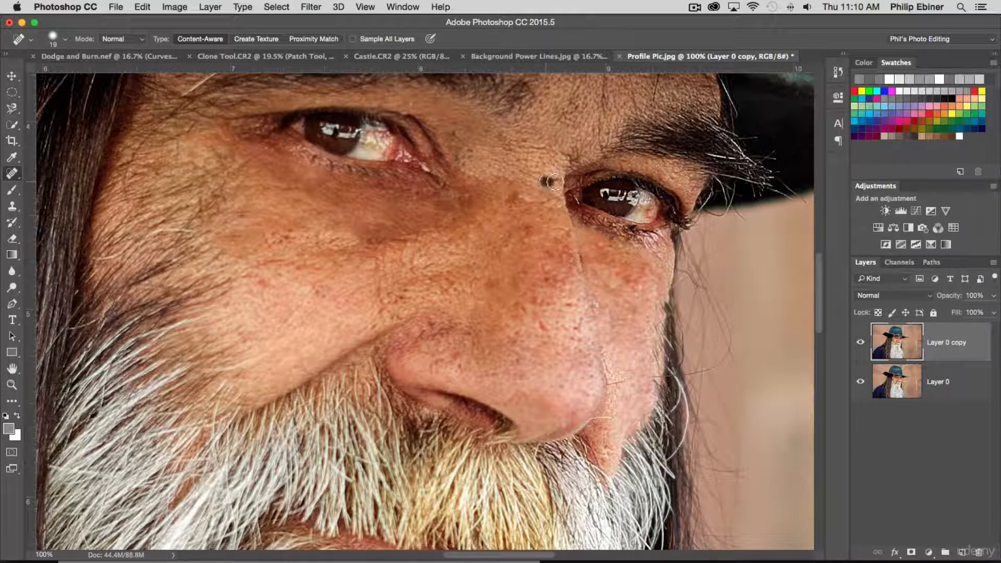
drag(553, 181, 561, 180)
Heal the remaining lines on the upper right cheek and temple beside the right eye, and enlarge the brush to 119 px.
drag(409, 242, 342, 242)
mouse_move(204, 129)
mouse_down()
mouse_move(170, 137)
mouse_move(185, 120)
mouse_move(178, 118)
mouse_up()
drag(240, 170, 190, 223)
drag(206, 177, 159, 189)
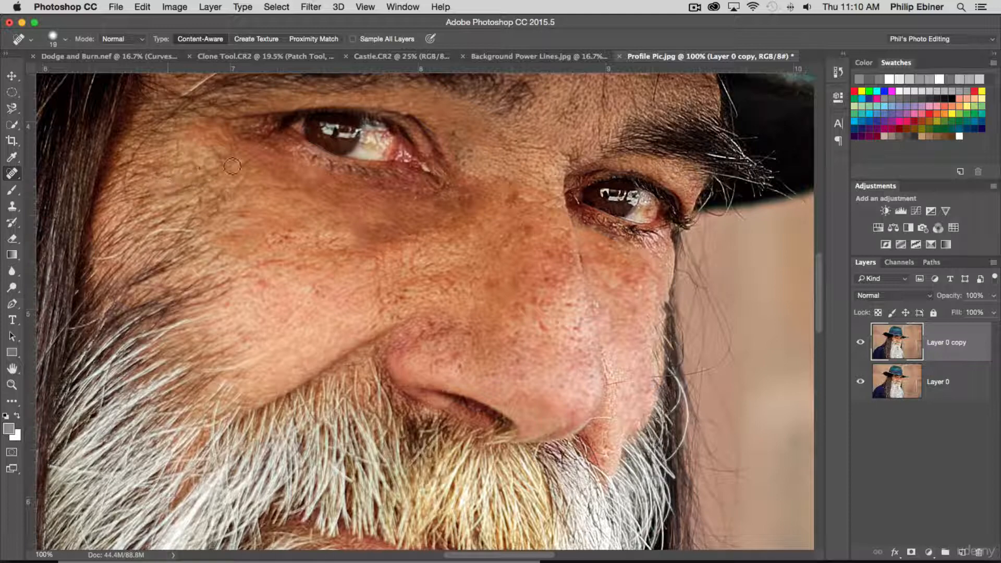
drag(255, 188, 320, 186)
mouse_move(328, 245)
ctrl+alt+mouse_down()
mouse_move(391, 249)
mouse_move(268, 241)
mouse_move(334, 219)
ctrl+alt+mouse_up()
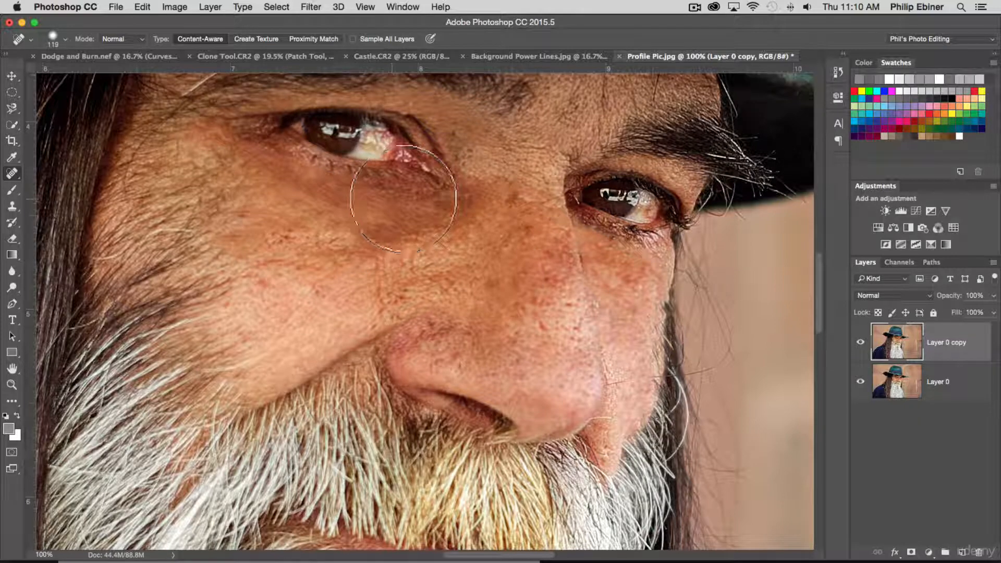
Compare the retouched face with the original close up by toggling the visibility of Layer 0 copy.
click(861, 342)
click(861, 343)
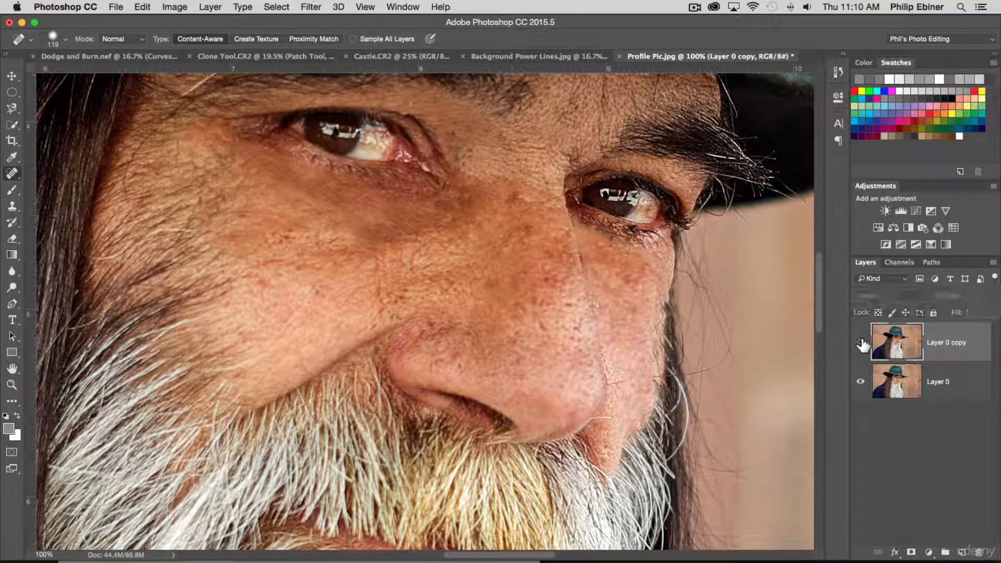
click(861, 342)
Zoom out to 25% and compare the whole portrait with and without the retouched Layer 0 copy.
key(z)
alt+click(527, 269)
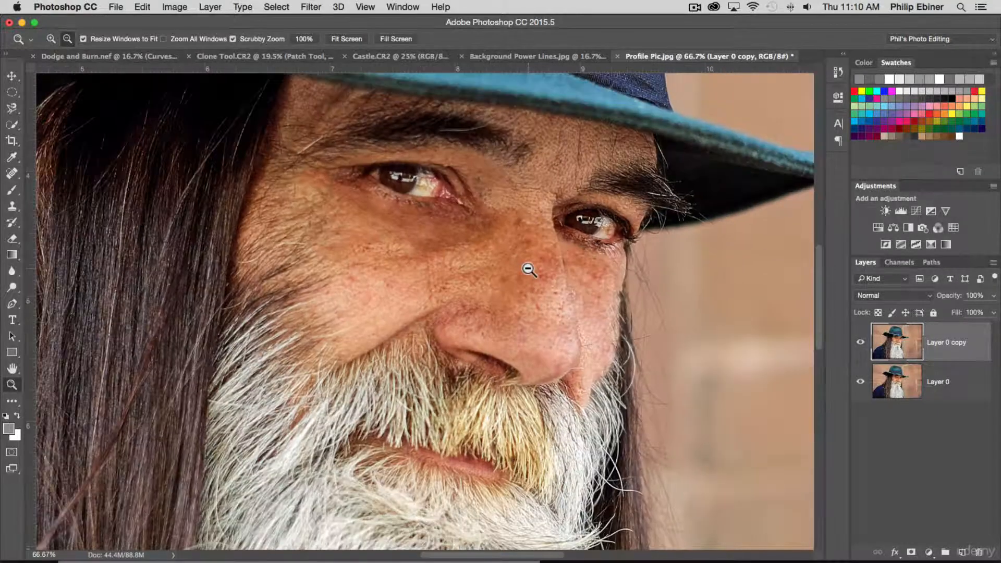
alt+click(556, 277)
alt+click(637, 286)
alt+click(696, 323)
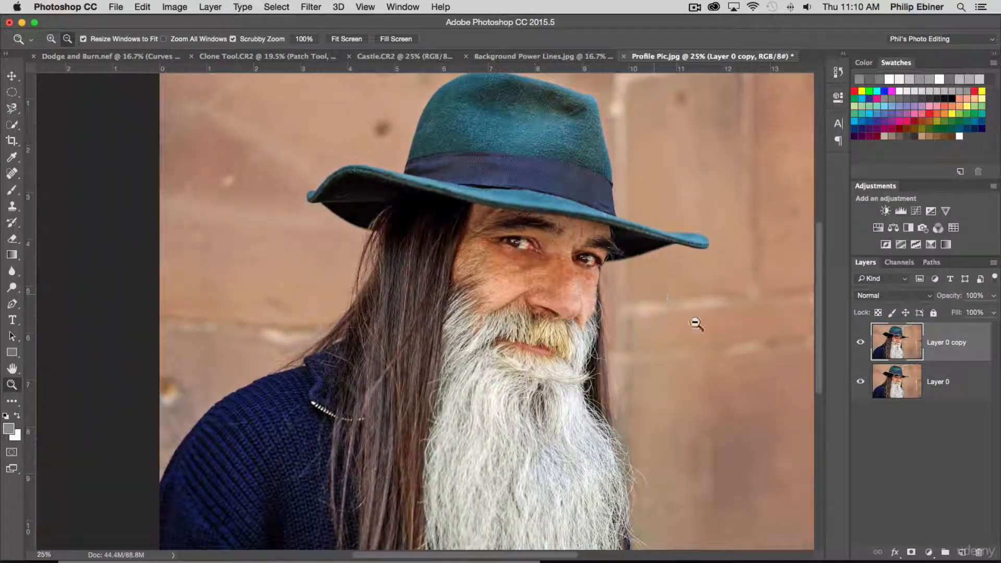
click(861, 343)
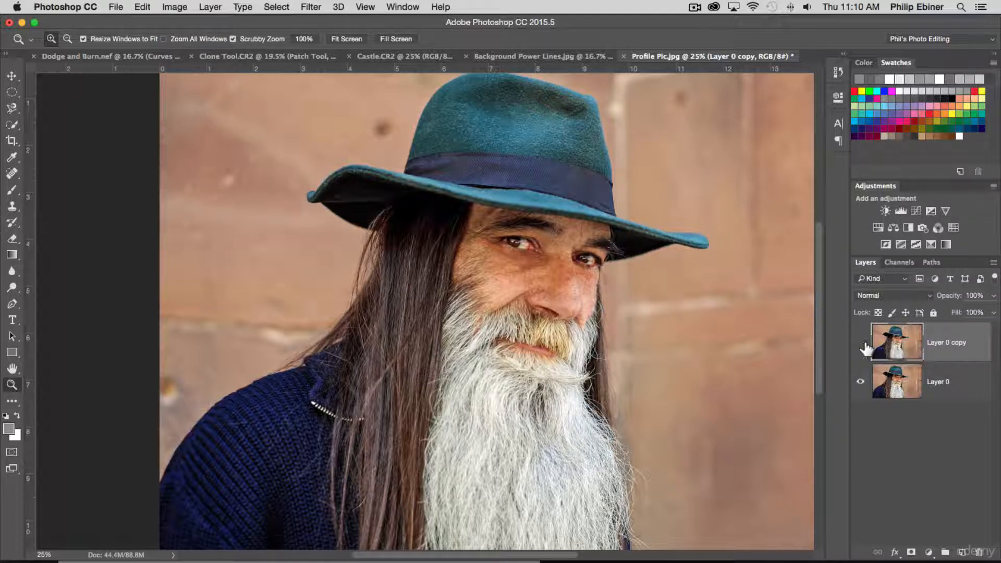
click(861, 342)
click(861, 344)
click(861, 344)
click(861, 343)
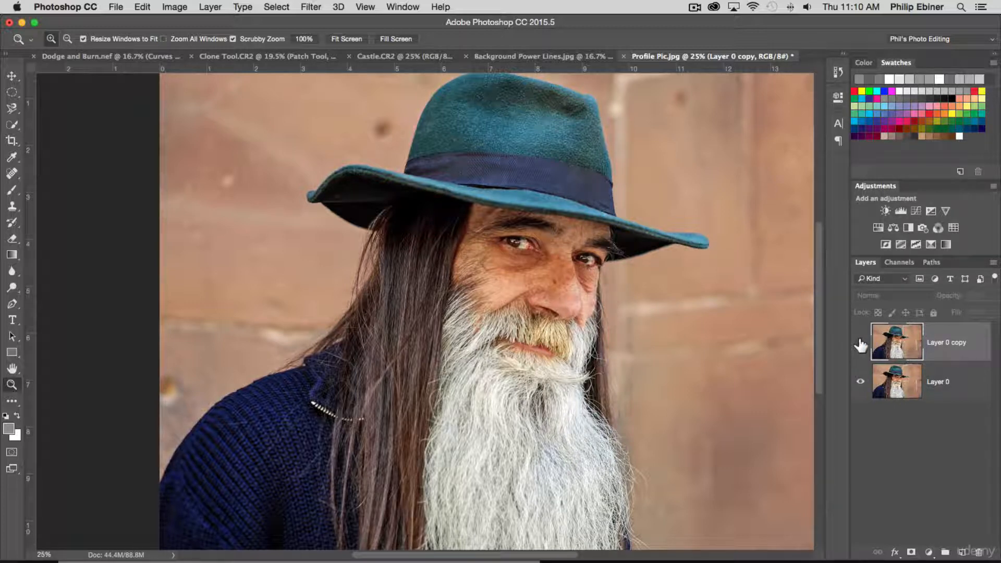
click(861, 344)
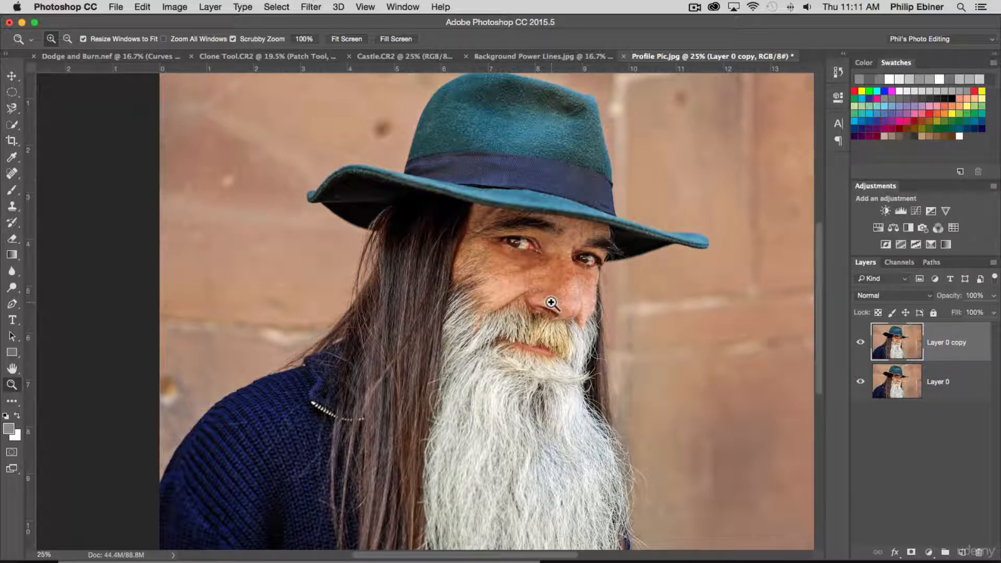
Open Face.jpg from the Stock Photos folder in Adobe Photoshop CC 2015.5 and duplicate its Background layer.
key(super+Tab)
key(super+Tab)
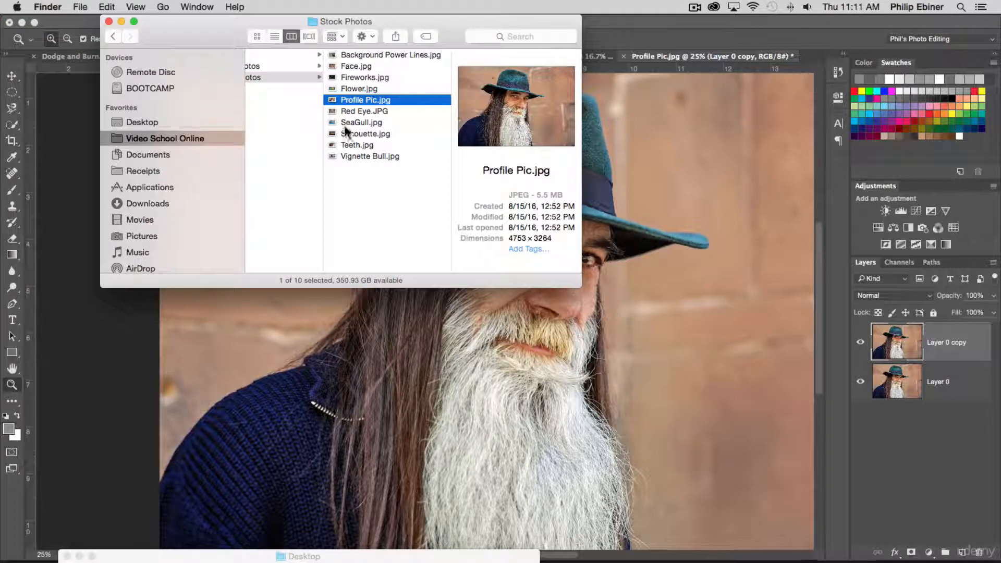
click(360, 67)
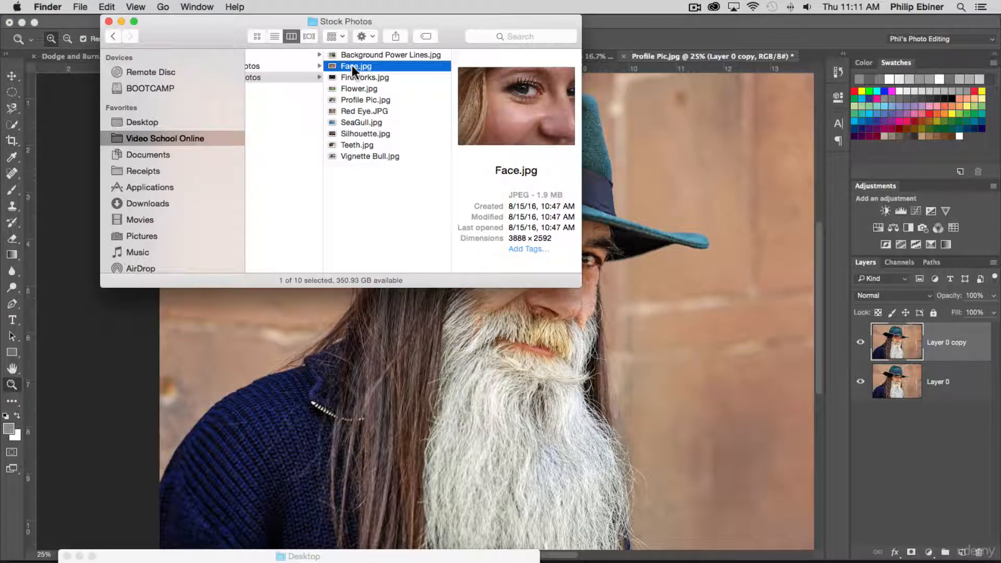
right_click(352, 65)
mouse_move(387, 84)
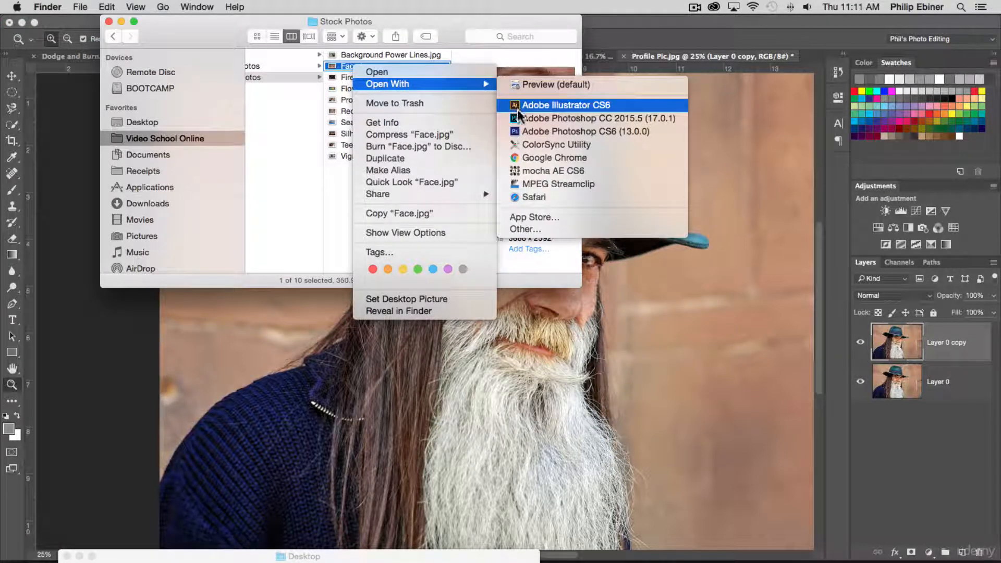
click(530, 119)
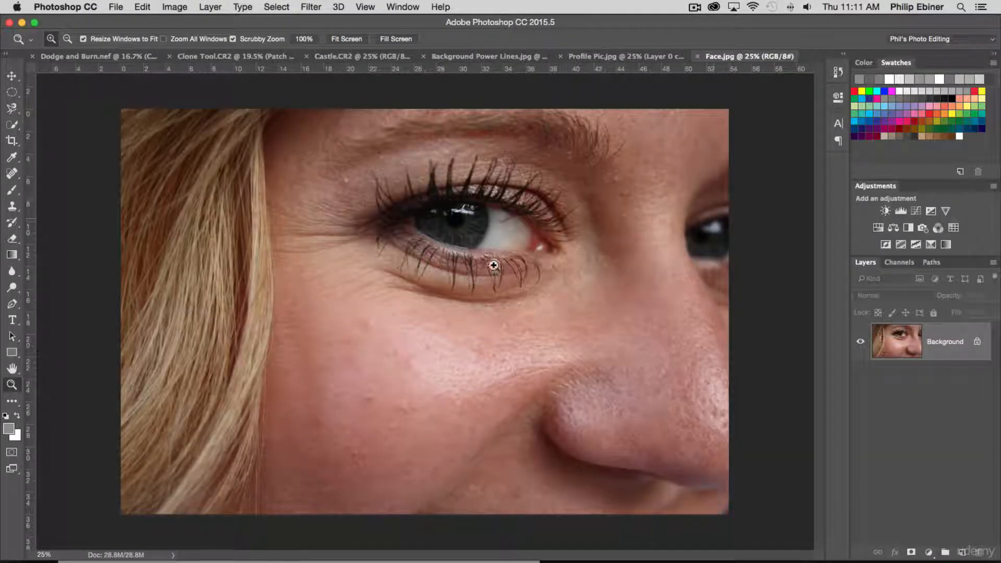
drag(942, 358, 962, 551)
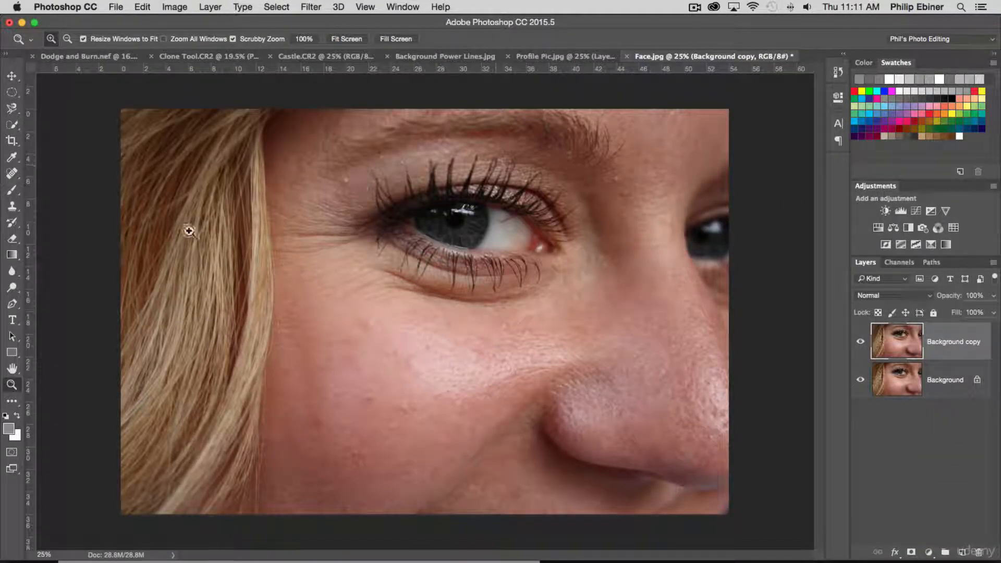
Heal the crow's-feet wrinkles beside the outer corner of the eye with a 119 px Spot Healing Brush.
click(318, 235)
click(327, 222)
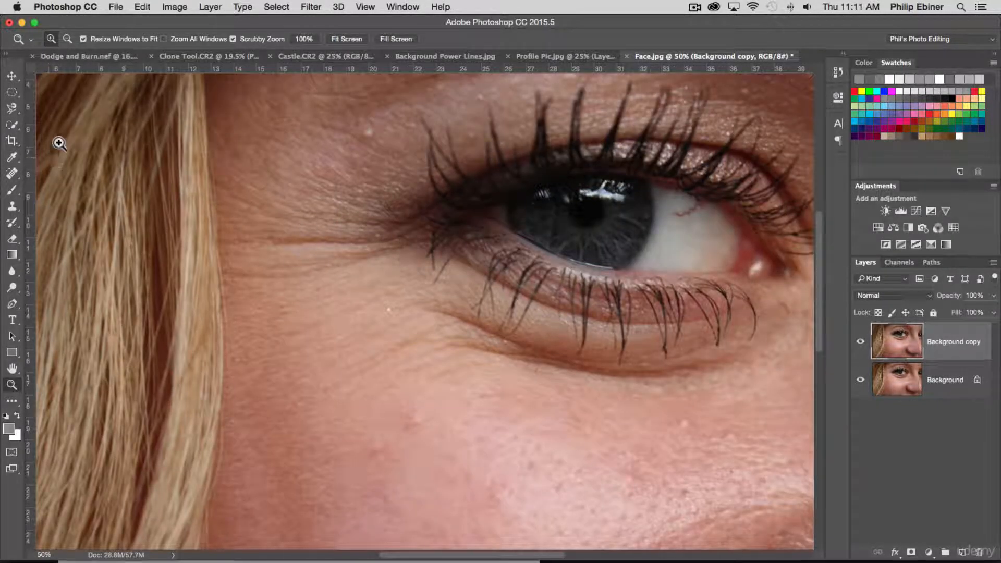
click(11, 173)
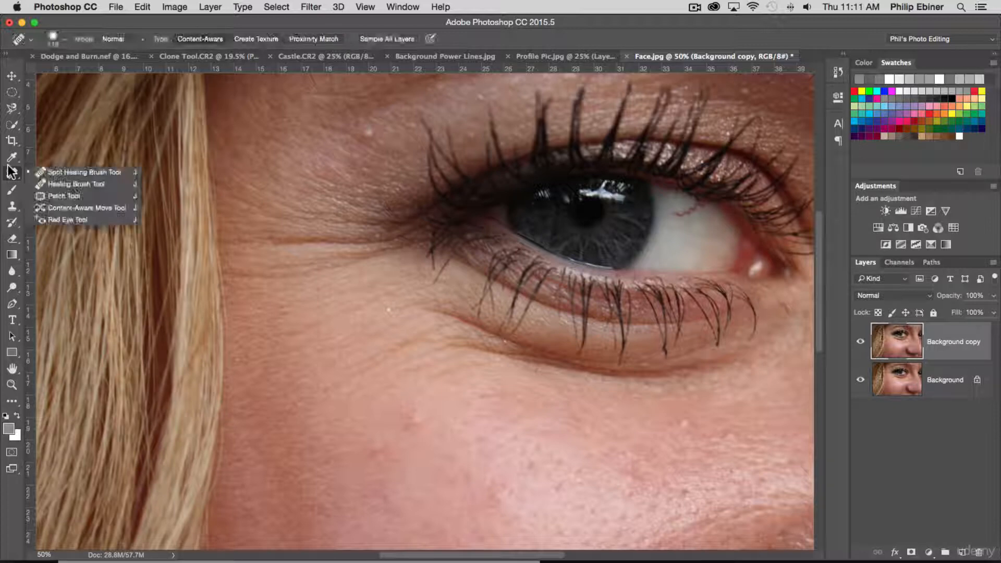
click(51, 175)
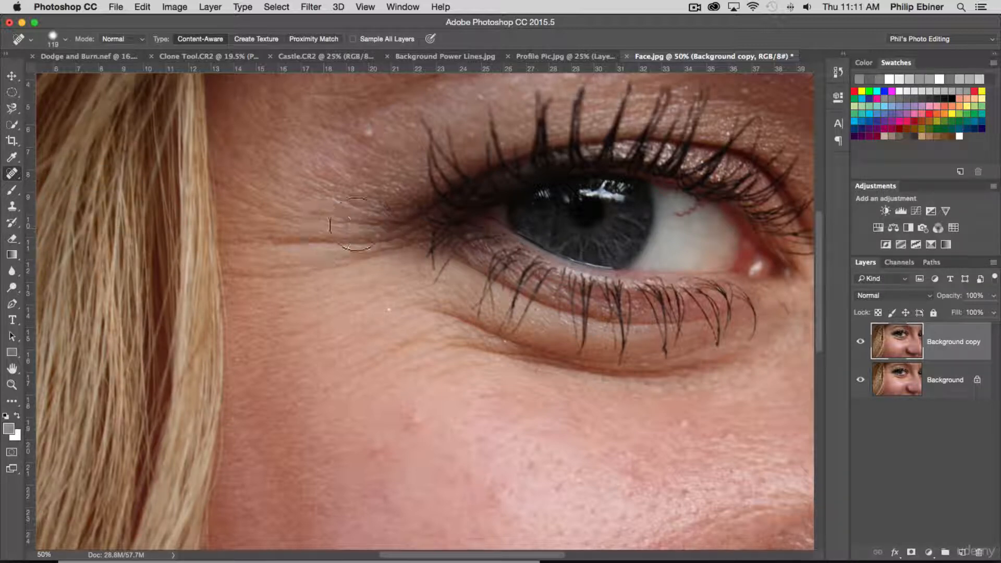
mouse_move(359, 222)
mouse_down()
mouse_move(290, 215)
mouse_move(252, 197)
mouse_move(383, 232)
mouse_up()
mouse_move(332, 244)
mouse_down()
mouse_move(259, 243)
mouse_move(365, 244)
mouse_up()
mouse_move(243, 244)
mouse_down()
mouse_move(374, 257)
mouse_move(281, 256)
mouse_up()
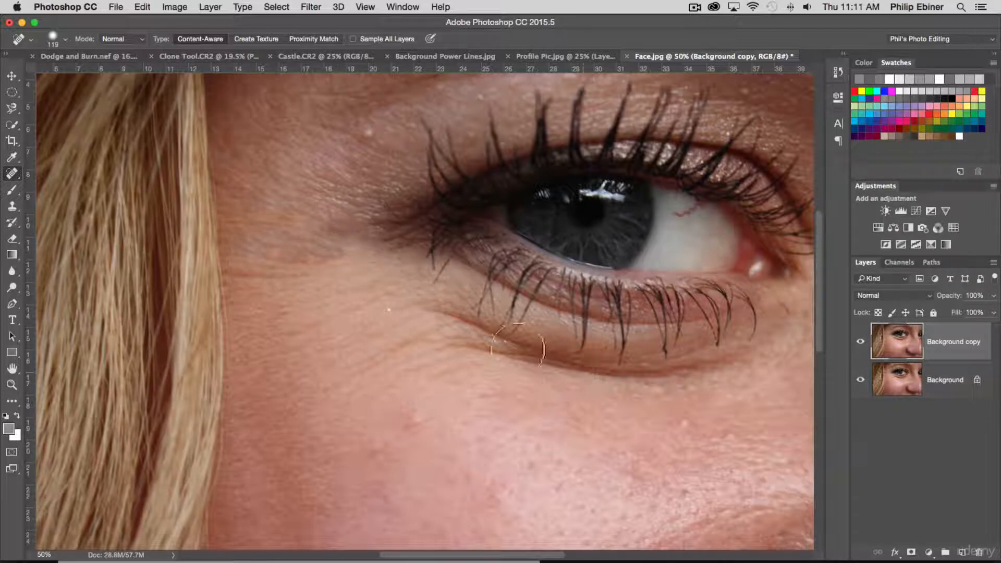
Enlarge the healing brush to 229 px and heal the creases under the eye from the outer to the inner corner.
drag(505, 352, 523, 358)
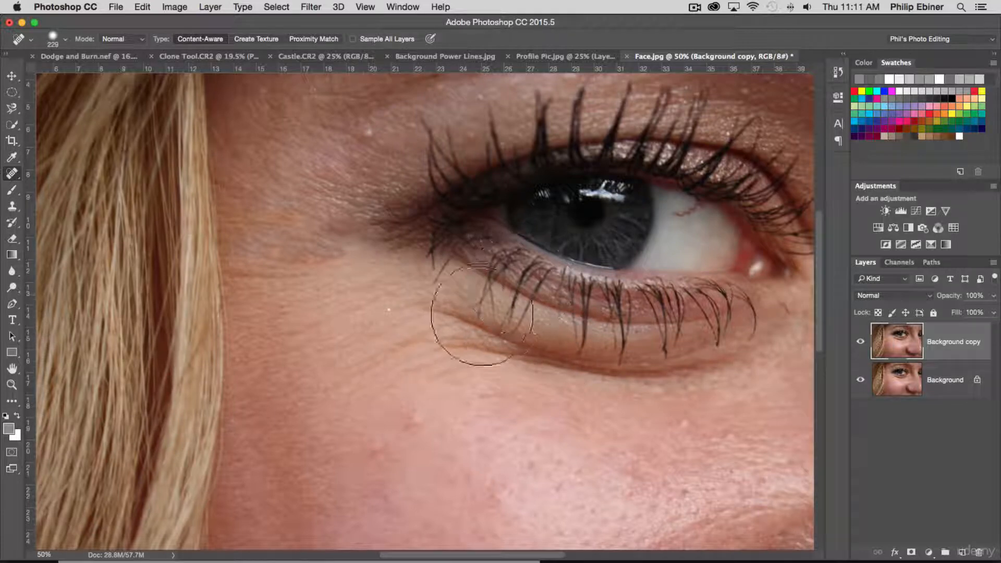
mouse_move(454, 342)
mouse_down()
mouse_move(576, 364)
mouse_move(744, 372)
mouse_up()
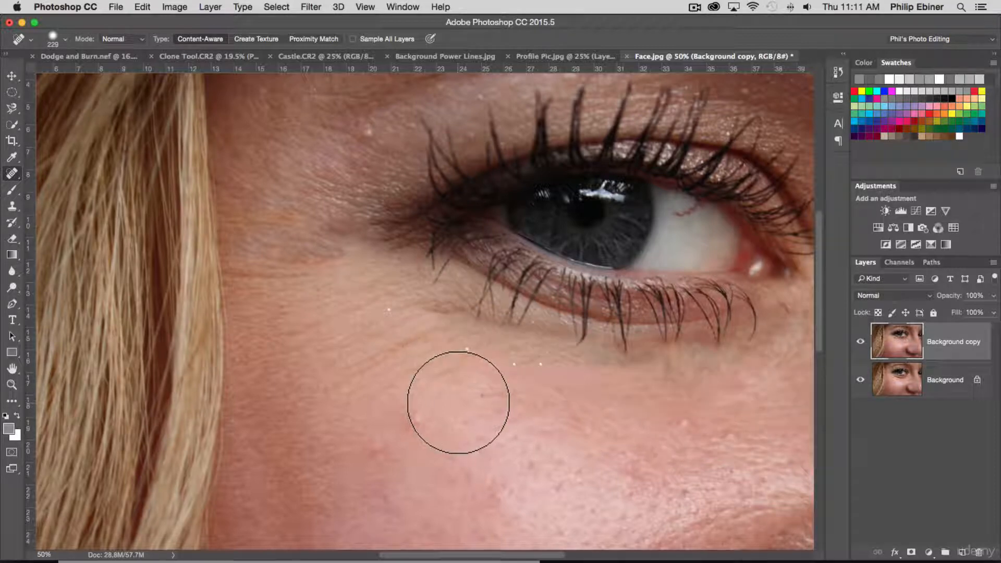
drag(429, 323, 452, 329)
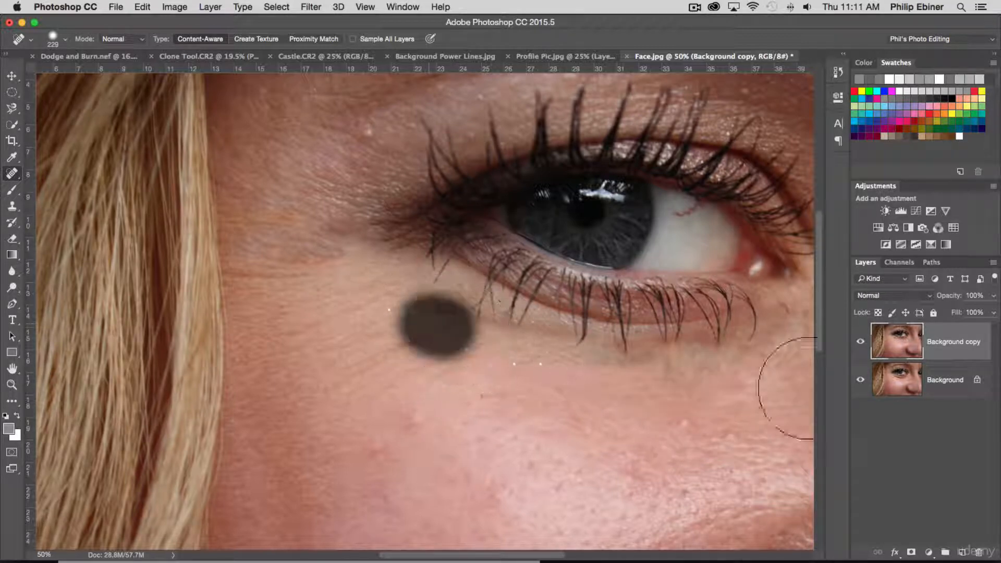
click(469, 327)
drag(519, 343, 520, 343)
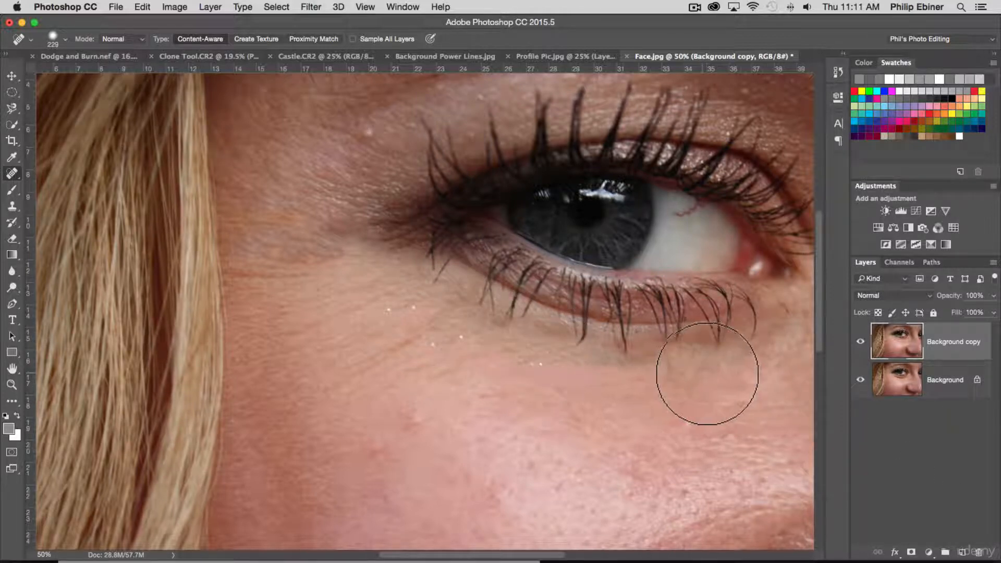
drag(708, 373, 652, 368)
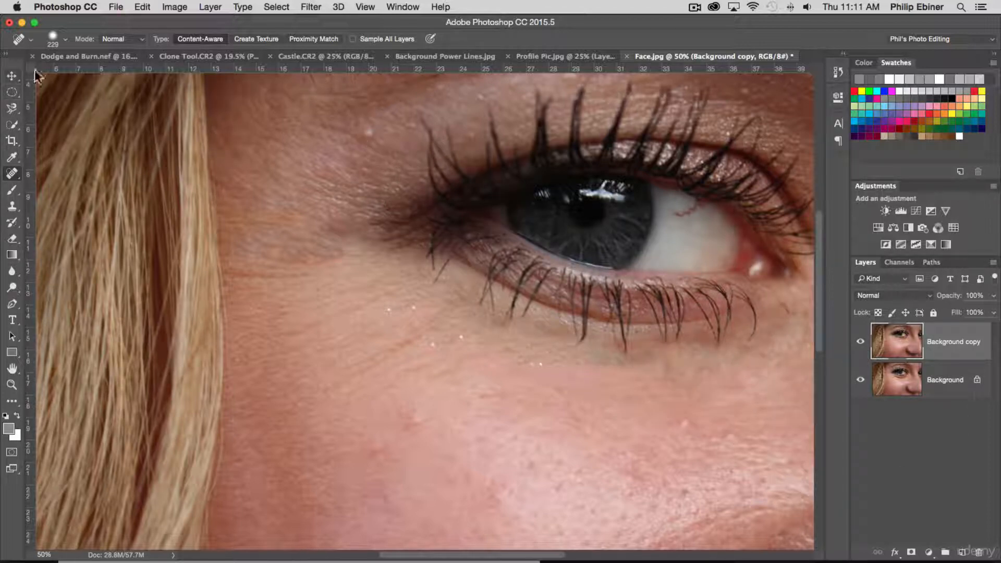
Compare the wrinkle retouching around the eye with the original at 25% by toggling the visibility of Background copy.
scroll(570, 273, right, 10)
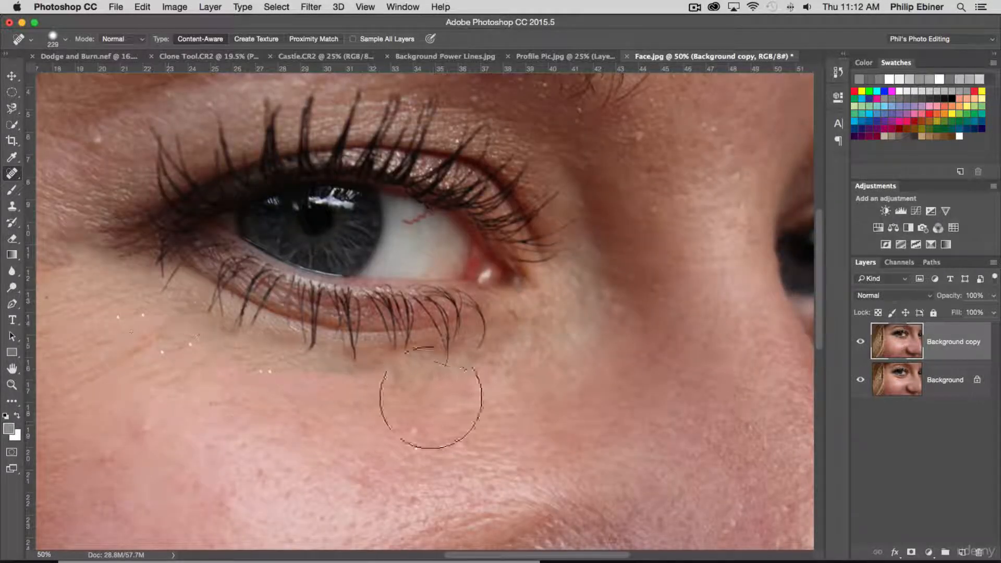
key(z)
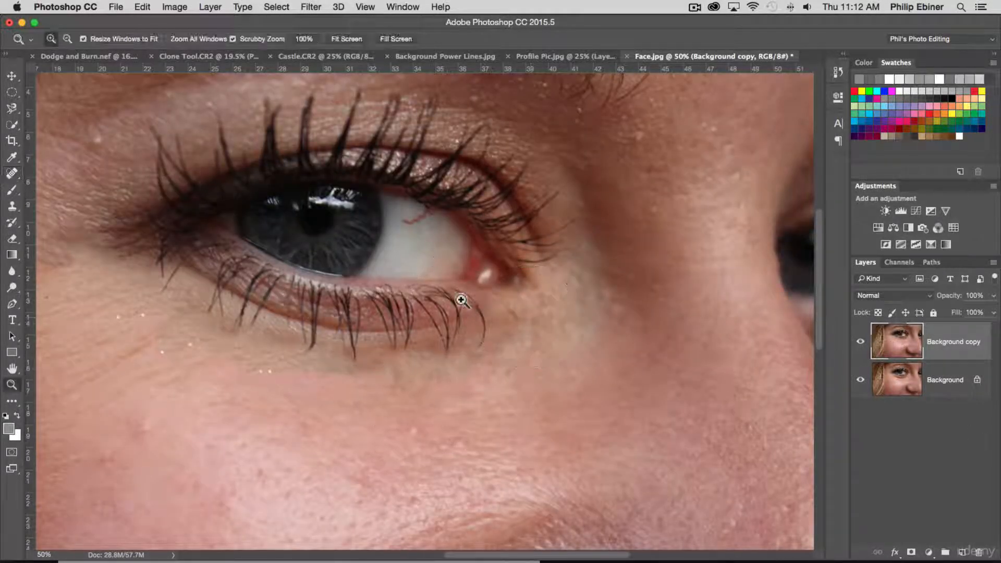
alt+click(449, 300)
alt+click(449, 301)
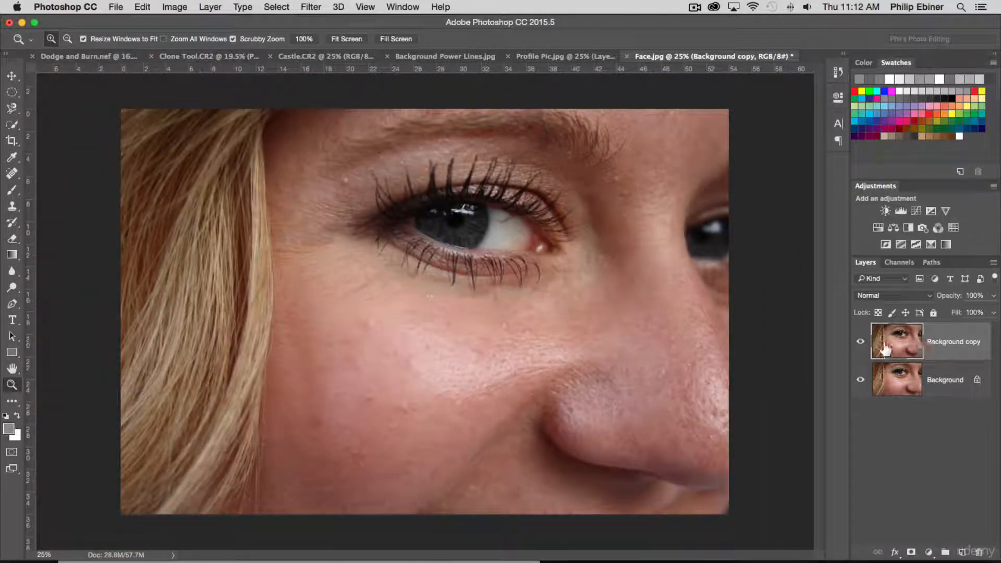
click(861, 343)
click(861, 343)
click(860, 343)
click(860, 343)
click(860, 344)
click(861, 343)
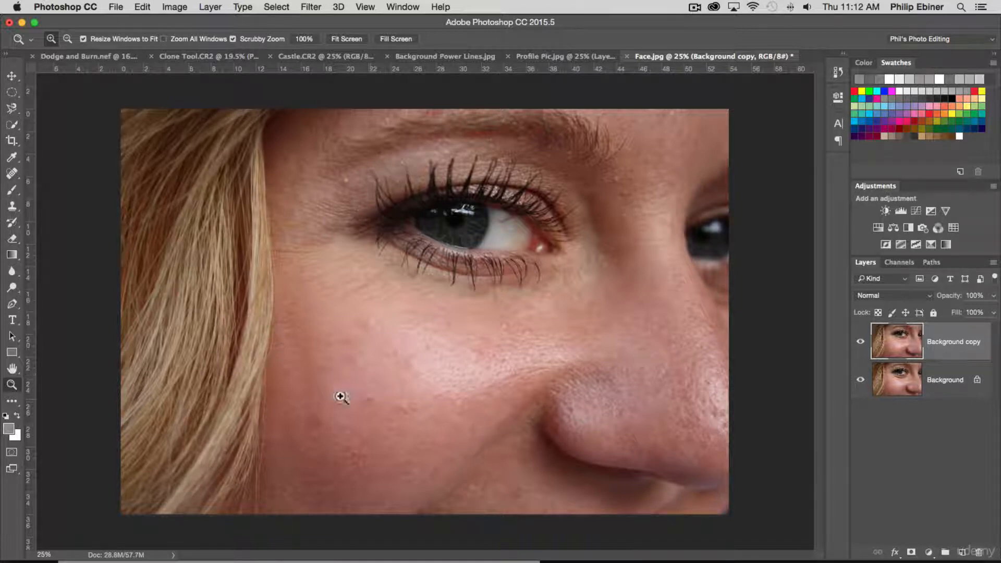
Heal the red spots and blemishes across the cheek with the Spot Healing Brush reduced to 151 px.
drag(340, 397, 371, 398)
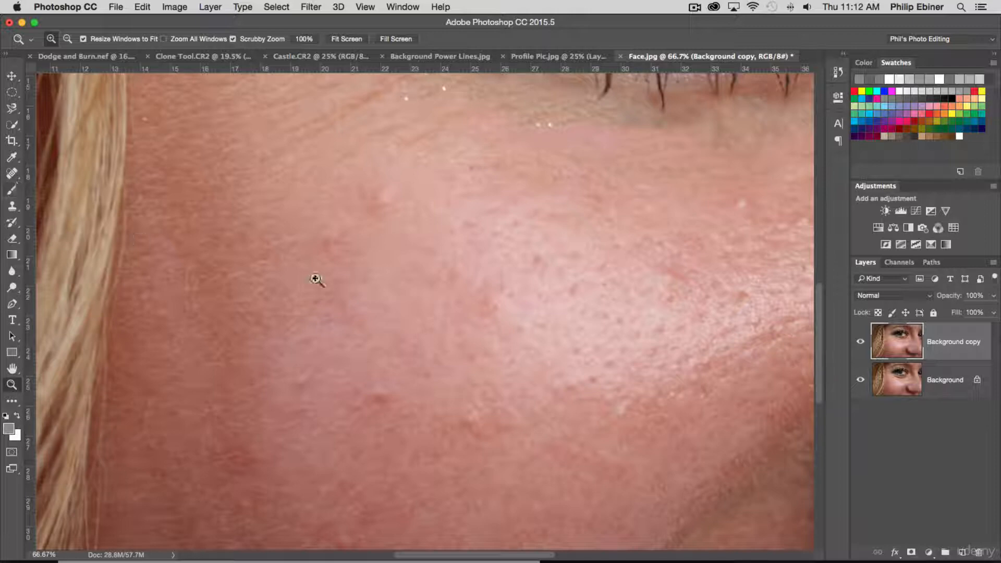
key(j)
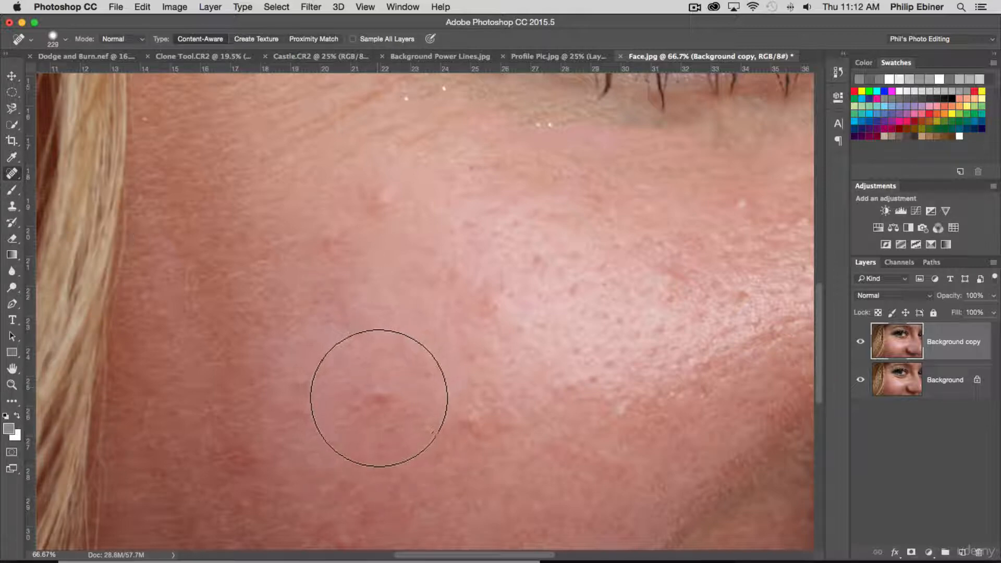
drag(382, 399, 367, 406)
click(373, 399)
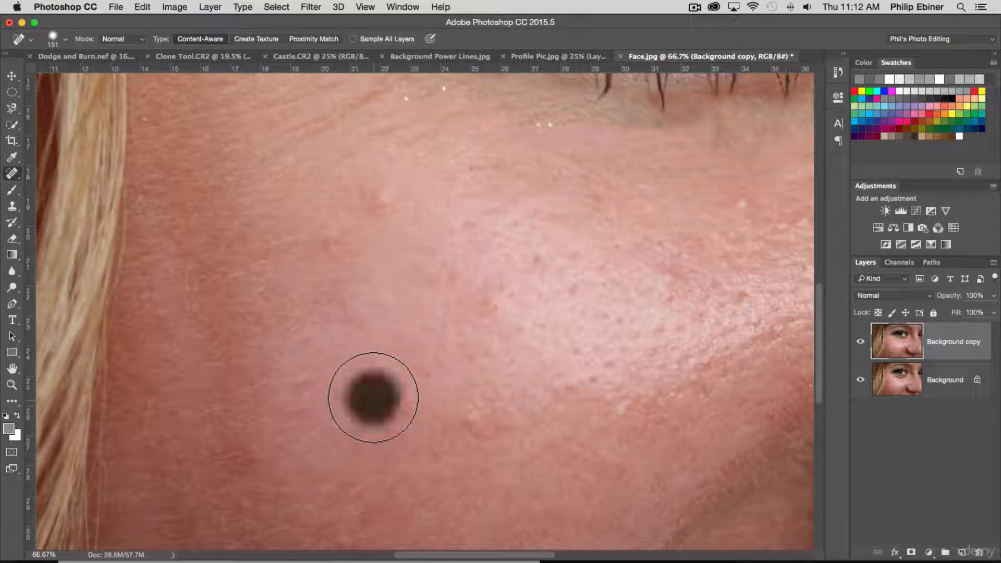
click(332, 234)
click(310, 383)
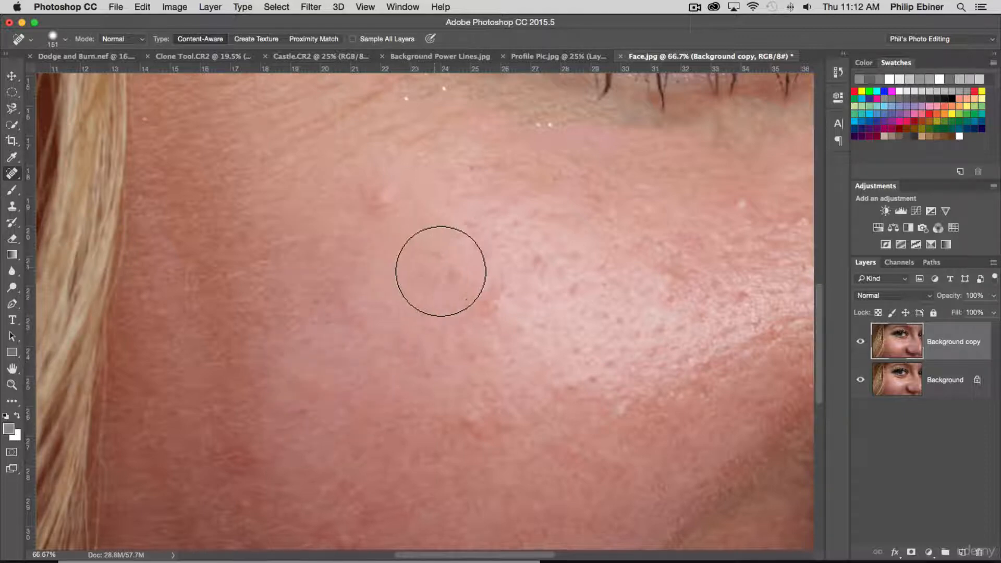
click(391, 197)
click(344, 524)
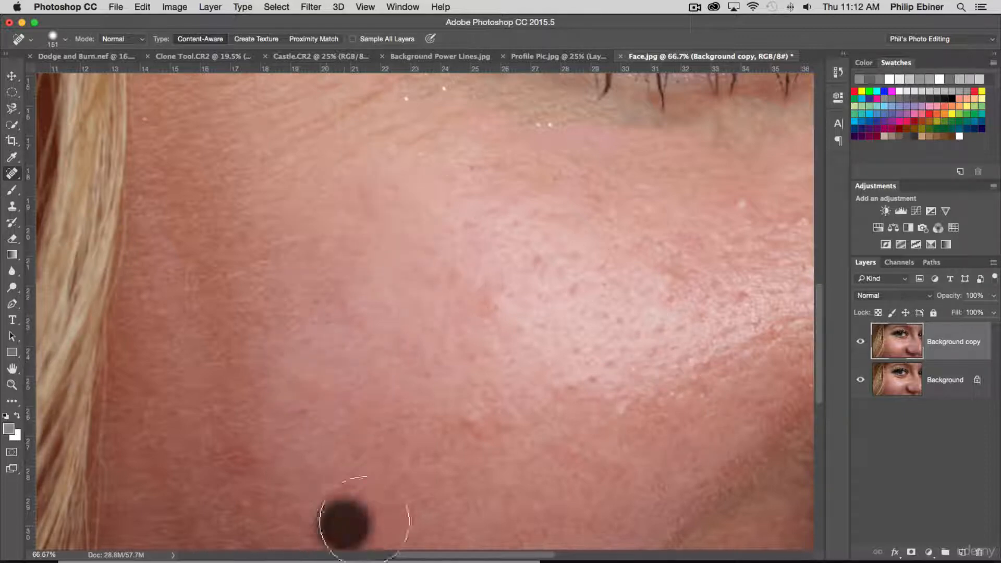
click(255, 447)
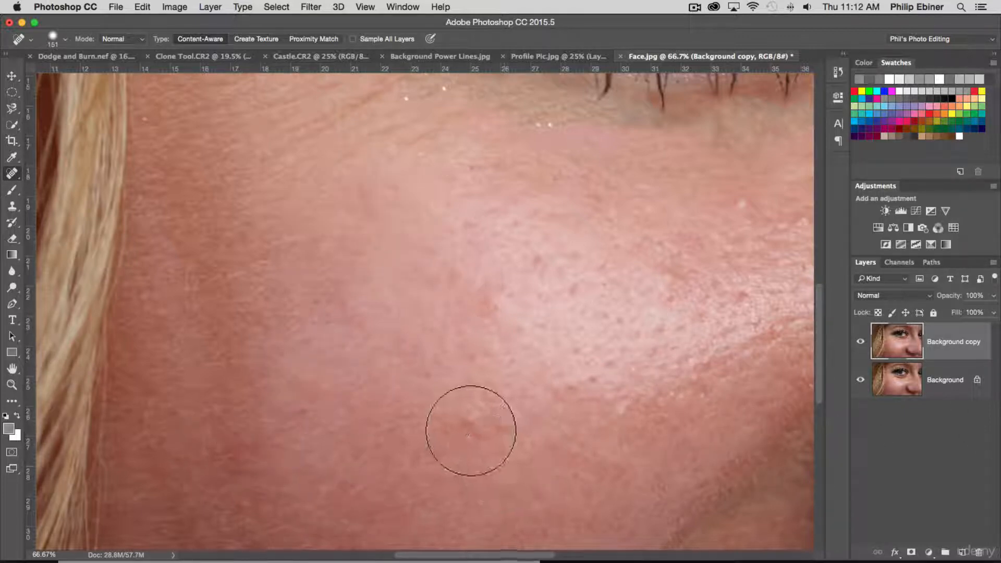
click(471, 431)
click(688, 380)
Zoom out to 25% and compare the whole face with and without the cheek and eye retouching on Background copy.
key(z)
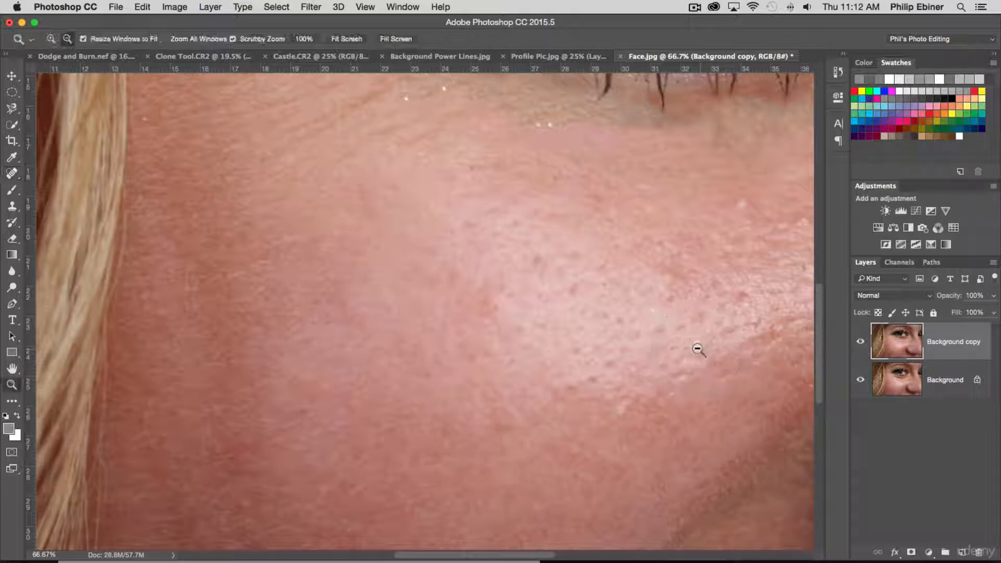
alt+click(641, 347)
alt+click(641, 348)
alt+click(673, 345)
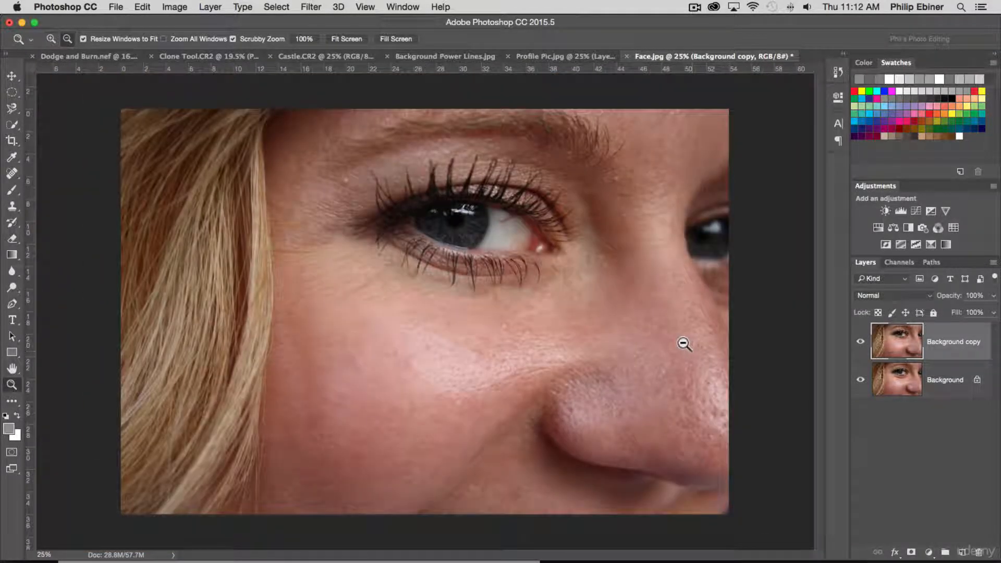
click(861, 342)
click(861, 342)
click(861, 342)
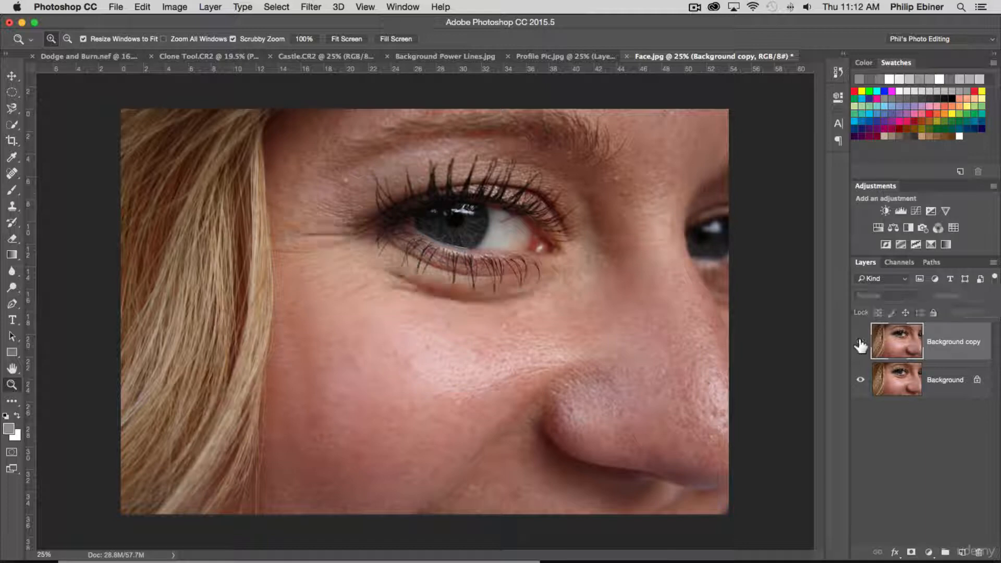
click(861, 342)
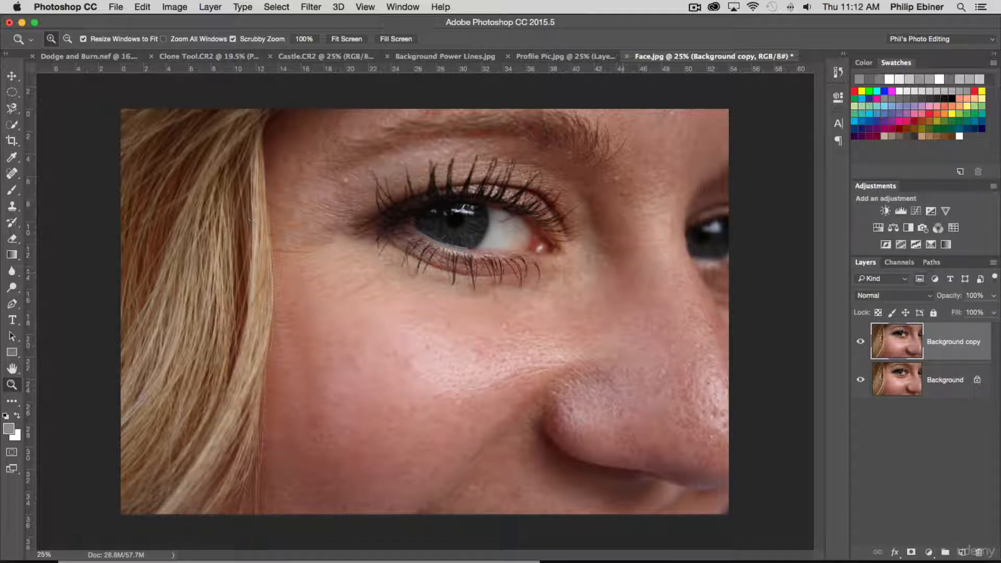
click(861, 342)
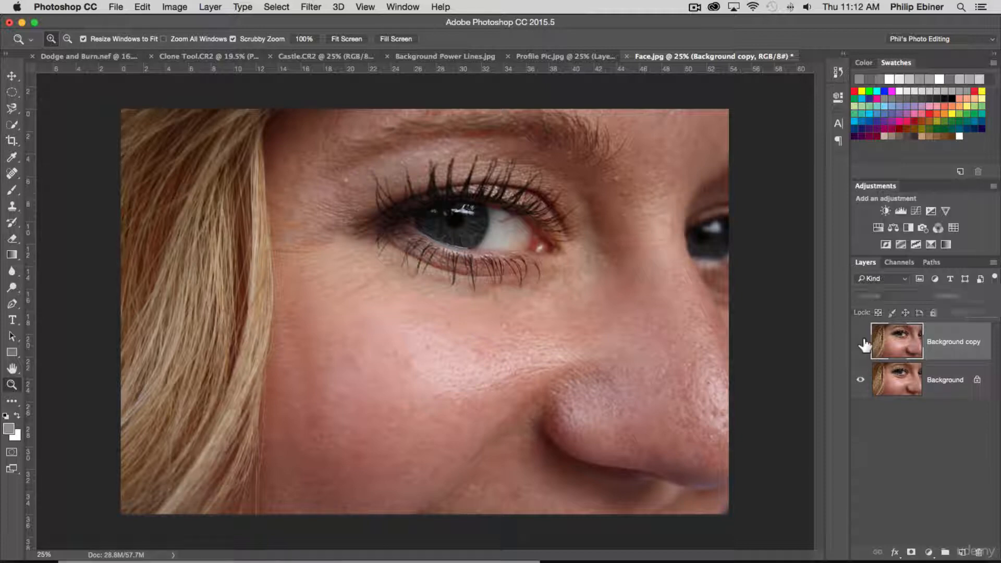
click(861, 342)
Switch to Profile Pic.jpg and compare the man's portrait with and without the retouched Layer 0 copy.
click(541, 58)
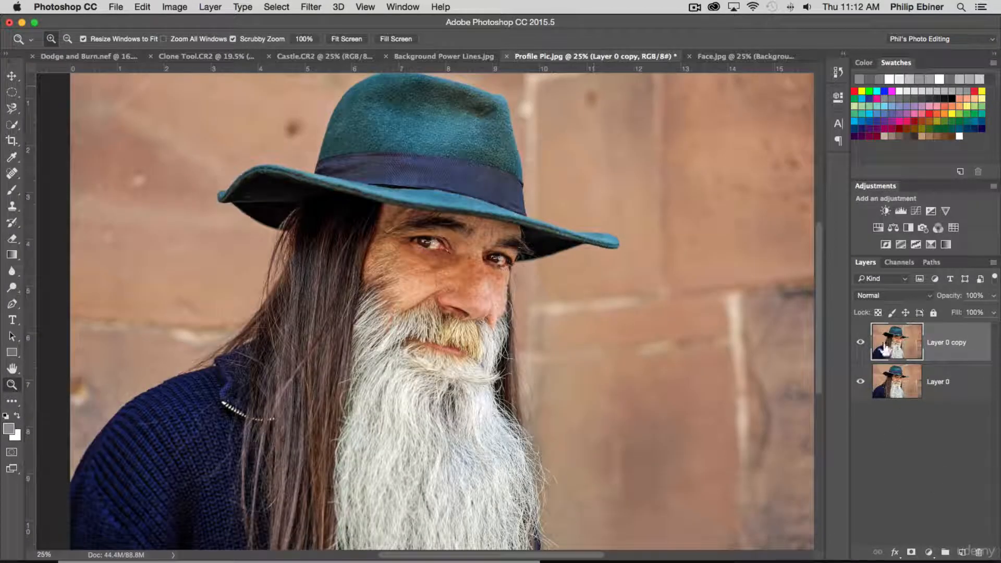
click(861, 342)
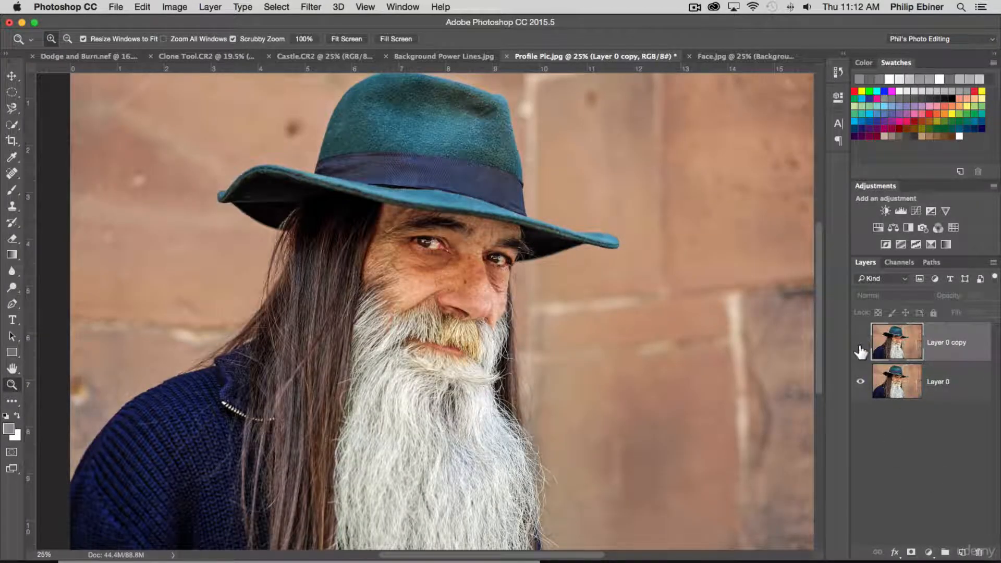
click(861, 344)
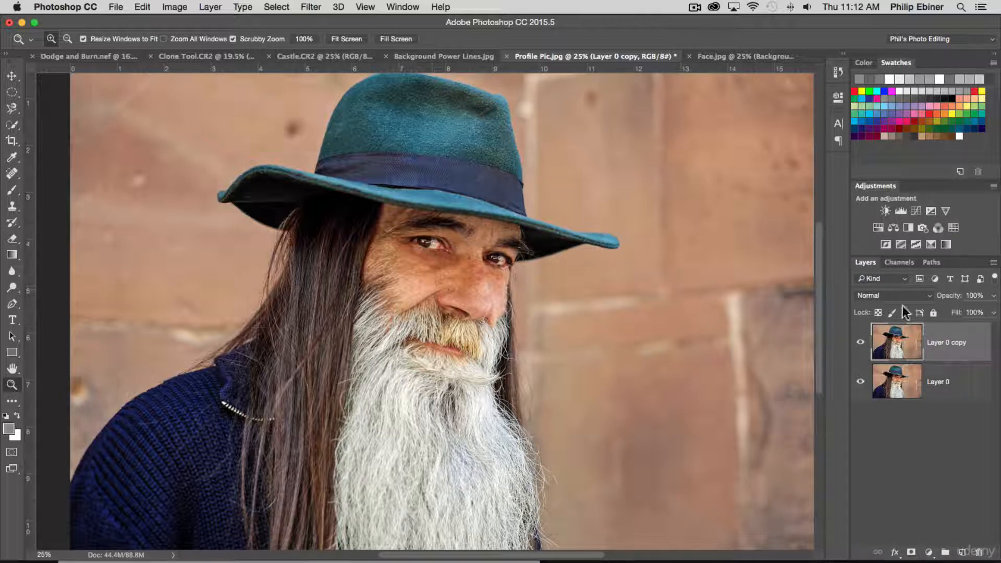
click(861, 343)
click(861, 343)
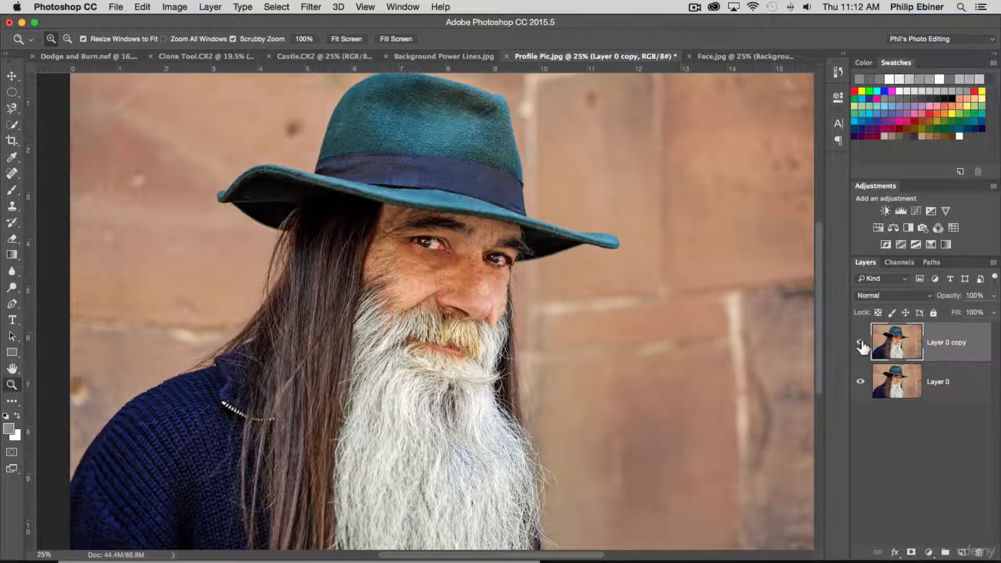